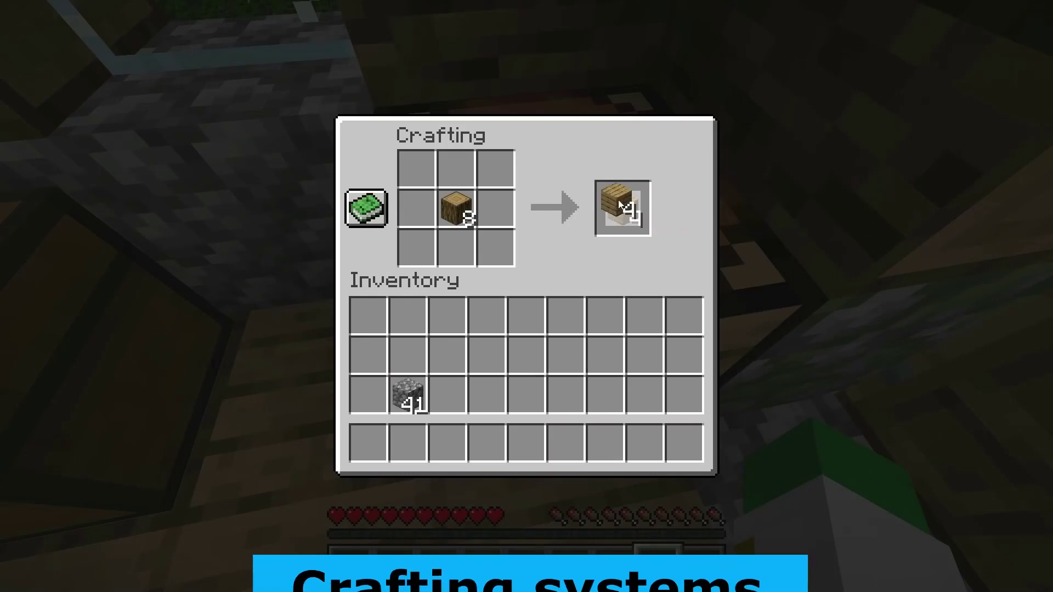
# Step: Craft the logs in the crafting grid into planks in the running game
pyautogui.click(623, 208)
pyautogui.click(623, 209)
pyautogui.click(623, 209)
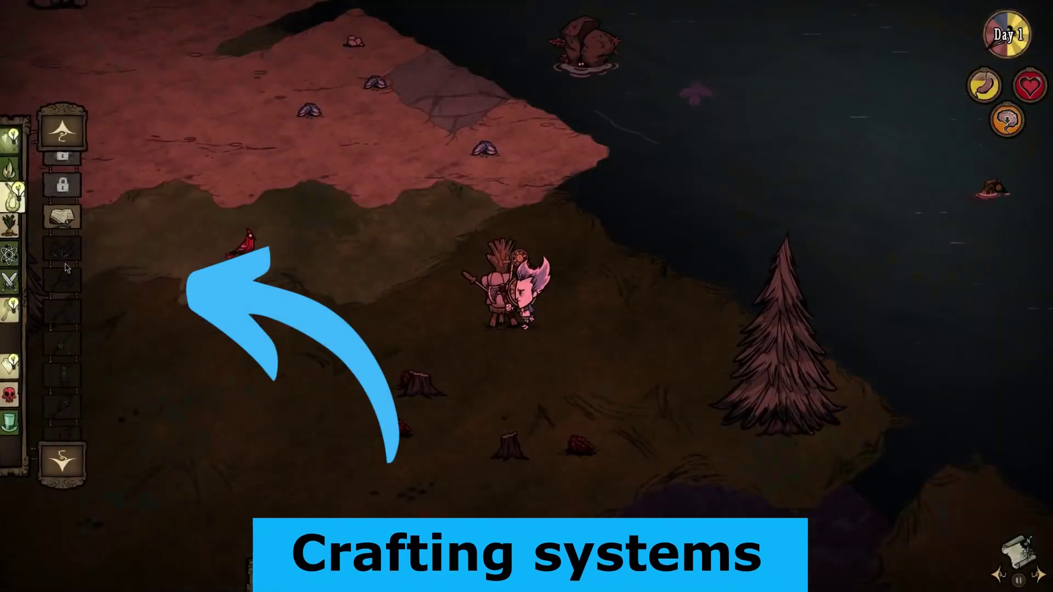
pyautogui.moveTo(62, 282)
pyautogui.scroll(-6, 62, 281)
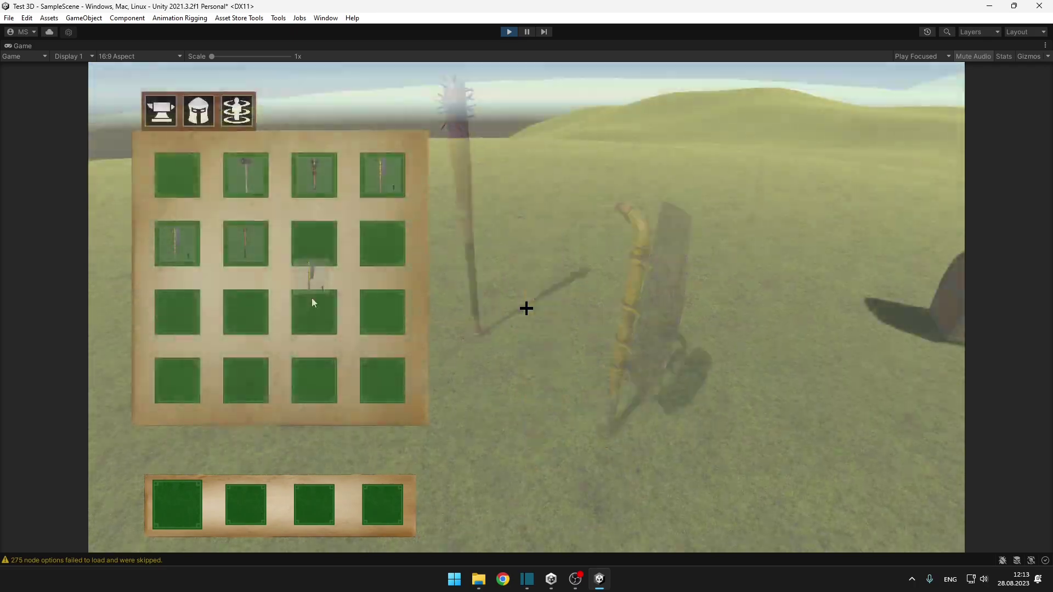
# Step: Move items between hotbar and inventory, browse the recipe categories, and craft a bow from five wood
pyautogui.moveTo(383, 177); pyautogui.dragTo(189, 496)
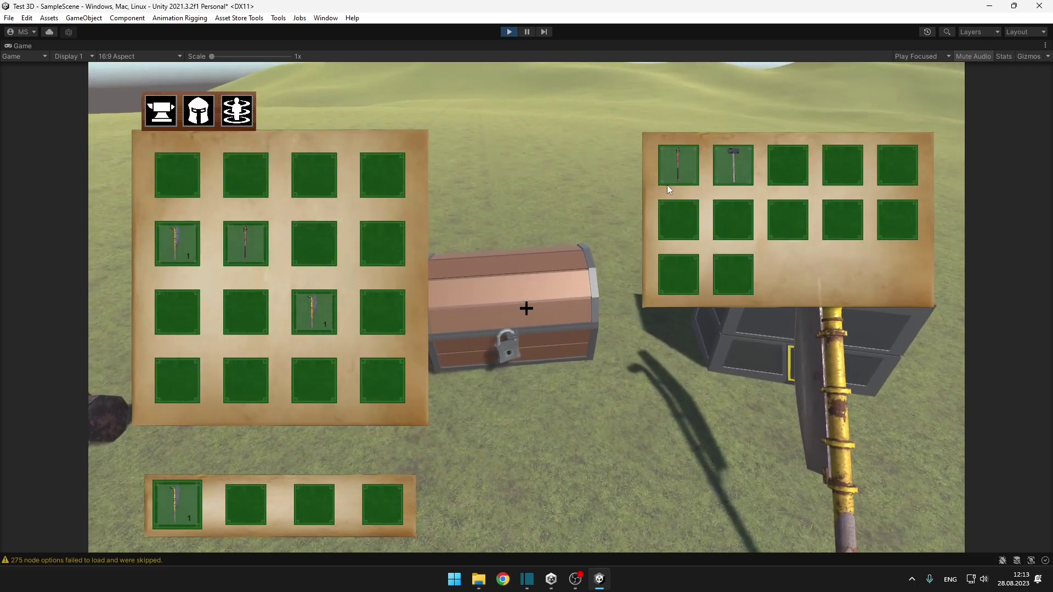
pyautogui.moveTo(320, 181); pyautogui.dragTo(709, 159)
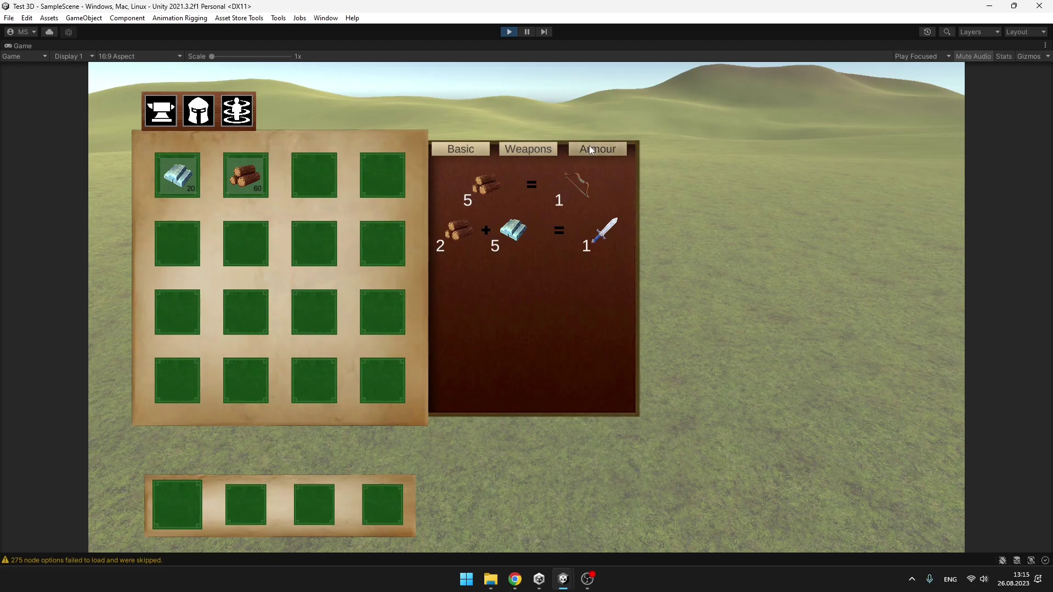
pyautogui.click(590, 147)
pyautogui.click(439, 148)
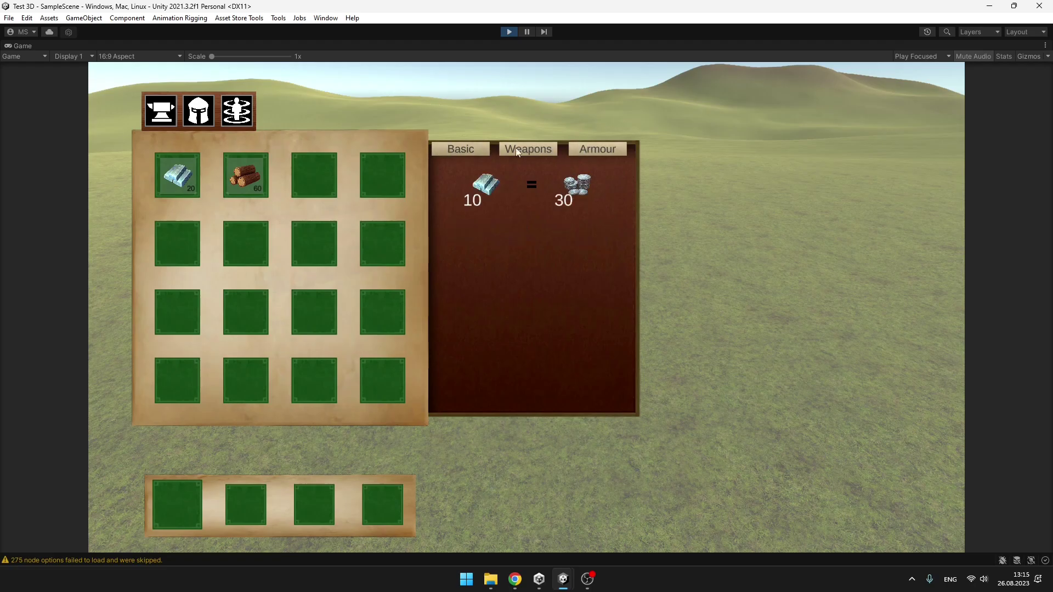
pyautogui.click(518, 148)
pyautogui.click(586, 149)
pyautogui.click(537, 148)
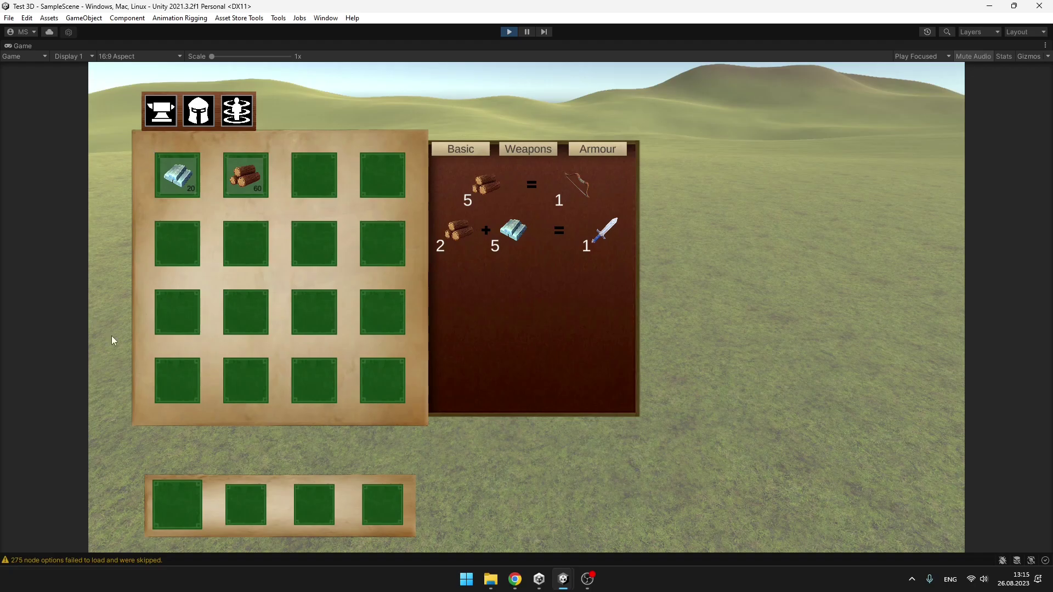
pyautogui.click(578, 190)
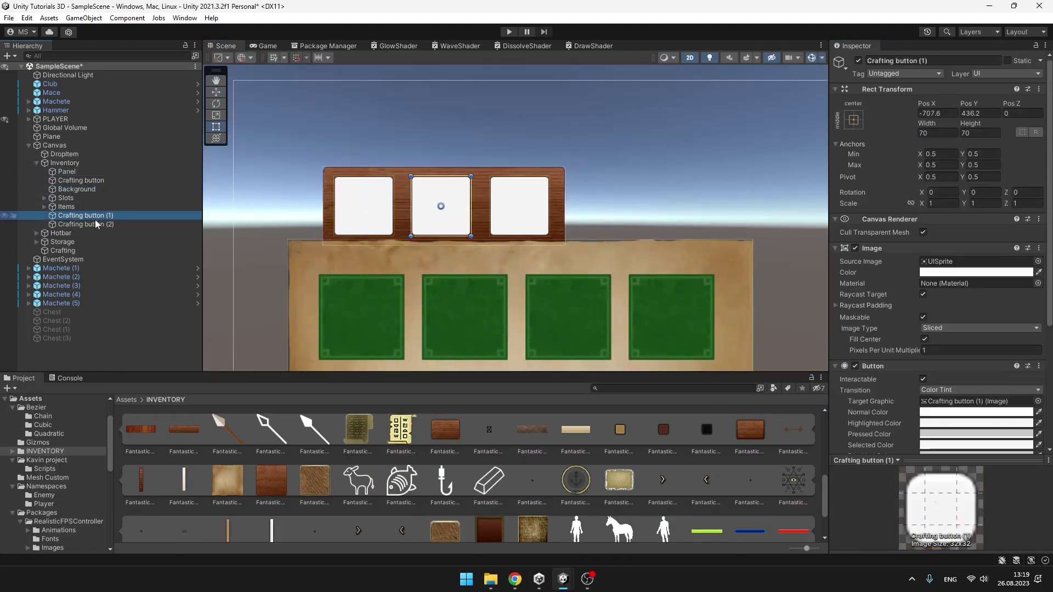
# Step: Set the Armour icon texture's type to Sprite (2D and UI) and apply it
pyautogui.click(232, 436)
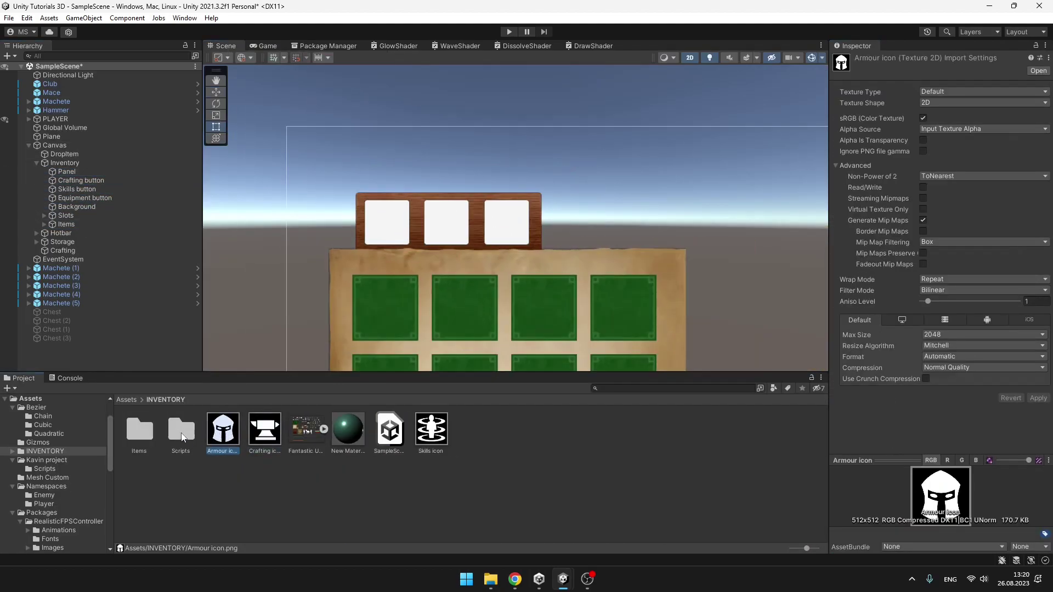
pyautogui.click(953, 94)
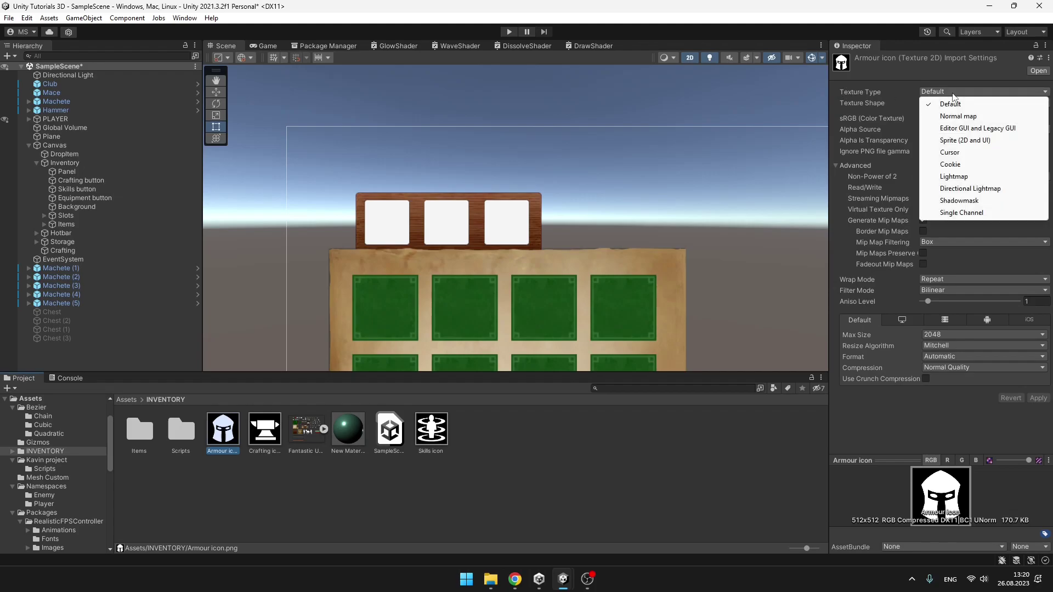
pyautogui.click(965, 140)
pyautogui.click(1029, 195)
pyautogui.click(81, 181)
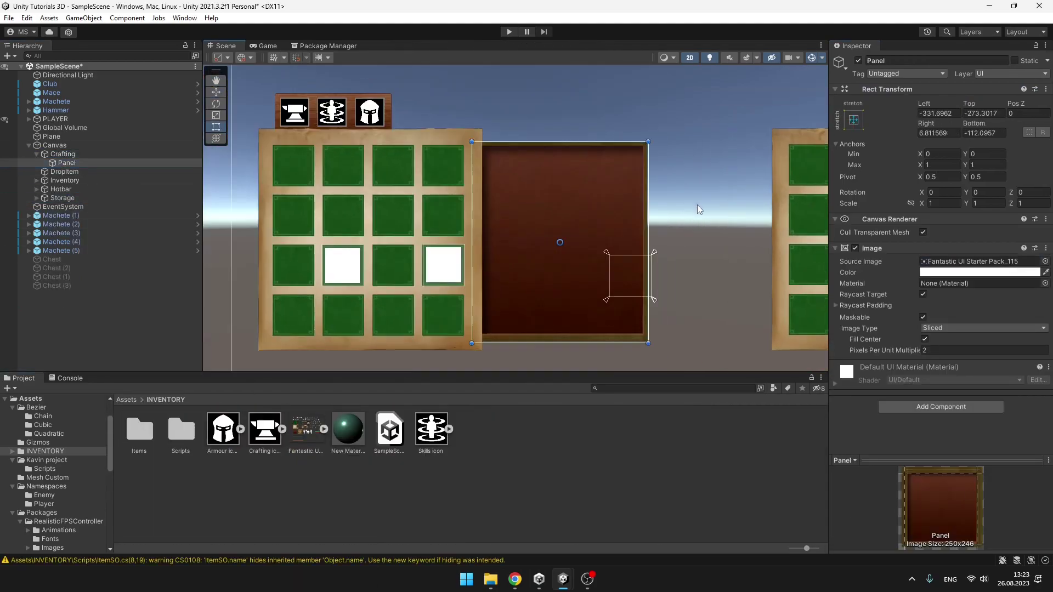
# Step: In the Fantastic UI Starter Pack Sprite Editor, give the brown frame borders L 28, T 20, R 22, B 26
pyautogui.scroll(1, 641, 223)
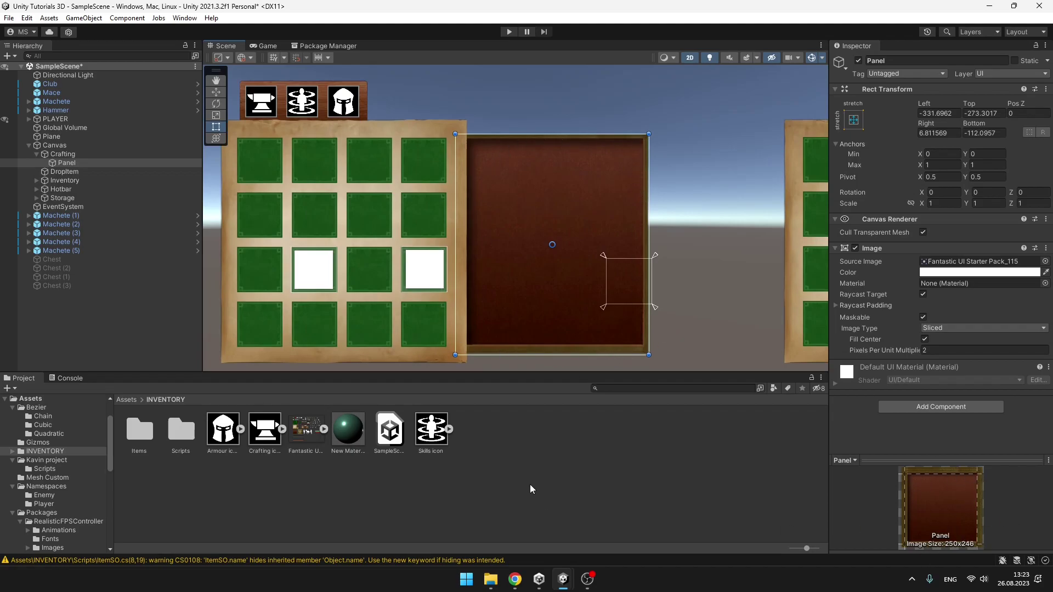
pyautogui.click(301, 434)
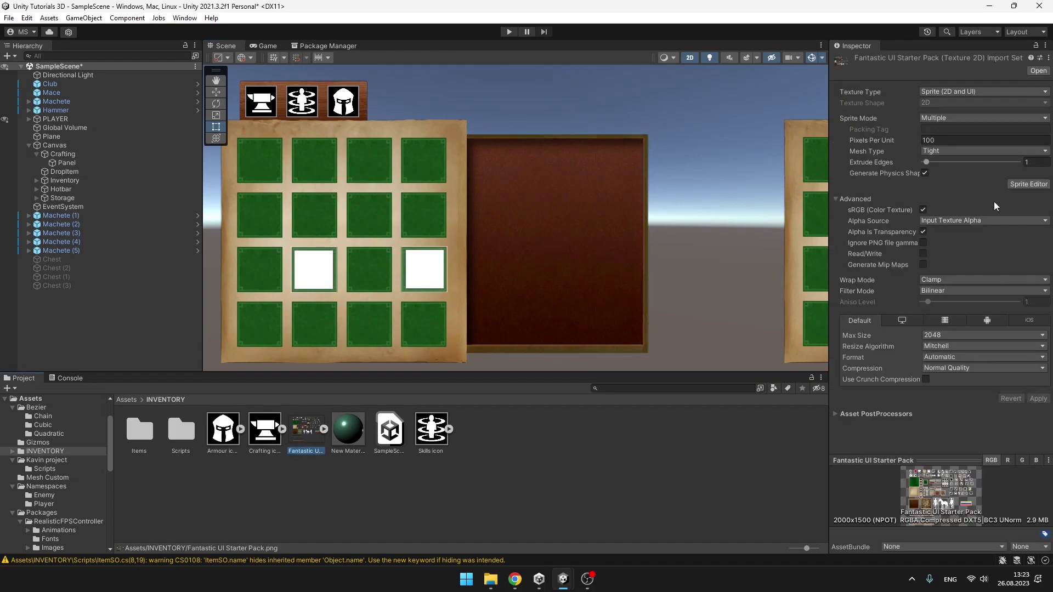
pyautogui.click(1029, 185)
pyautogui.scroll(5, 354, 329)
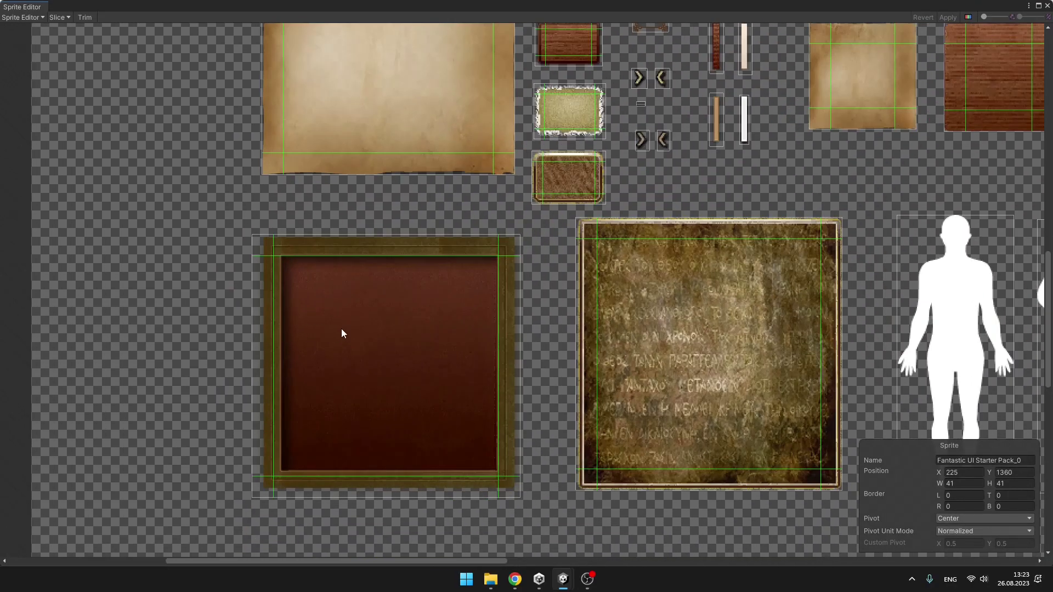
pyautogui.click(320, 320)
pyautogui.scroll(2, 320, 319)
pyautogui.scroll(2, 483, 497)
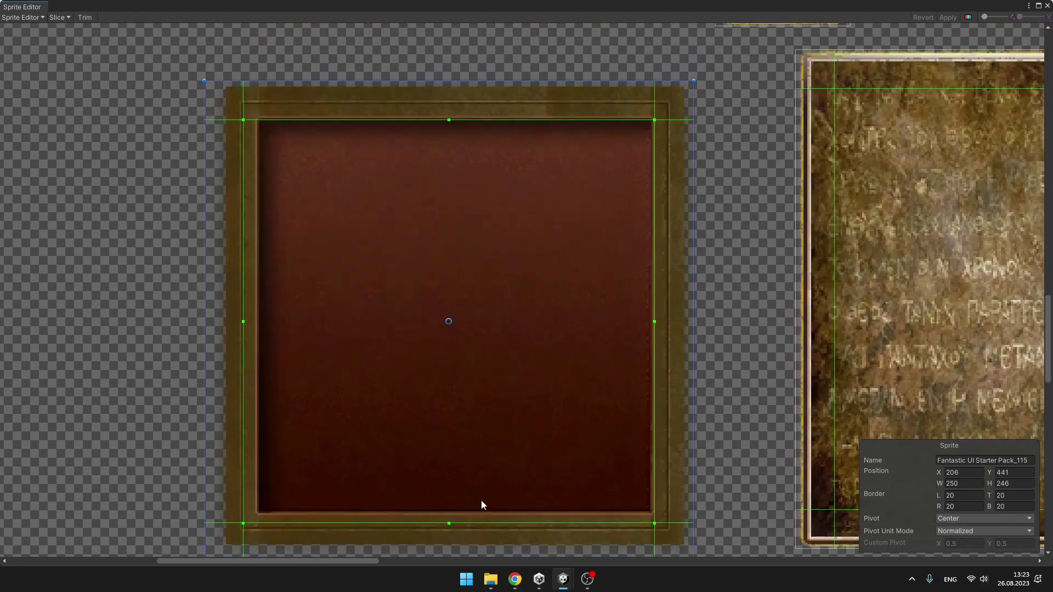
pyautogui.moveTo(465, 523); pyautogui.dragTo(475, 512)
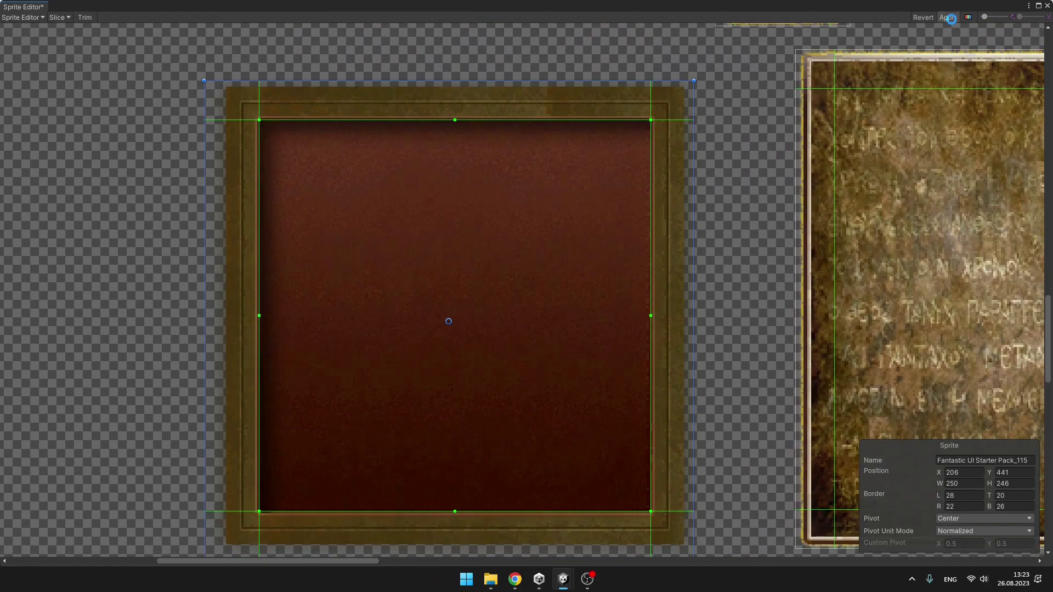
pyautogui.click(948, 17)
pyautogui.click(1047, 7)
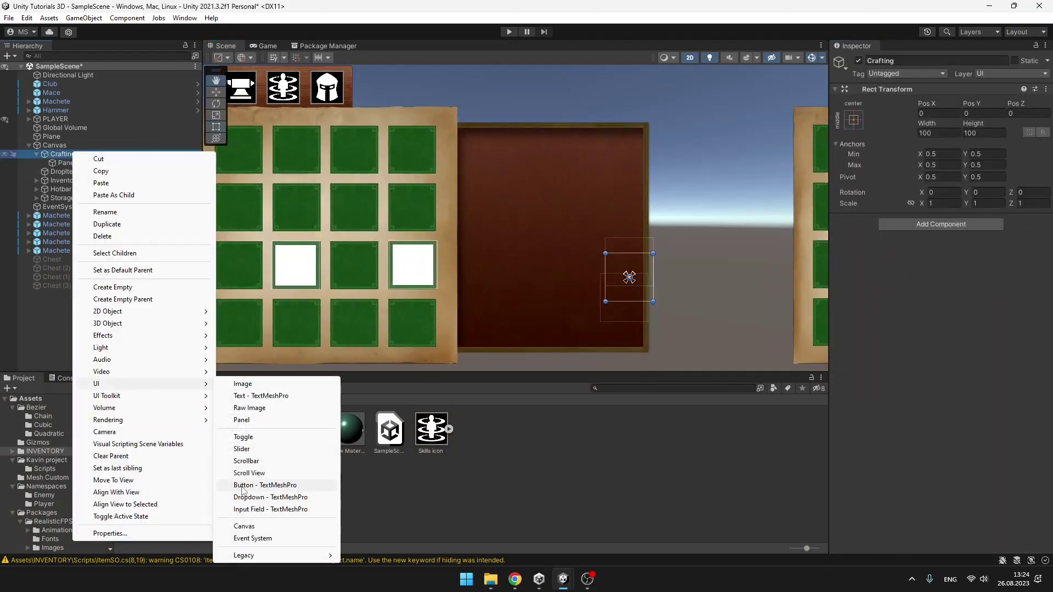
# Step: Add a Button - TextMeshPro under Crafting and import the TMP Essential Resources
pyautogui.click(267, 486)
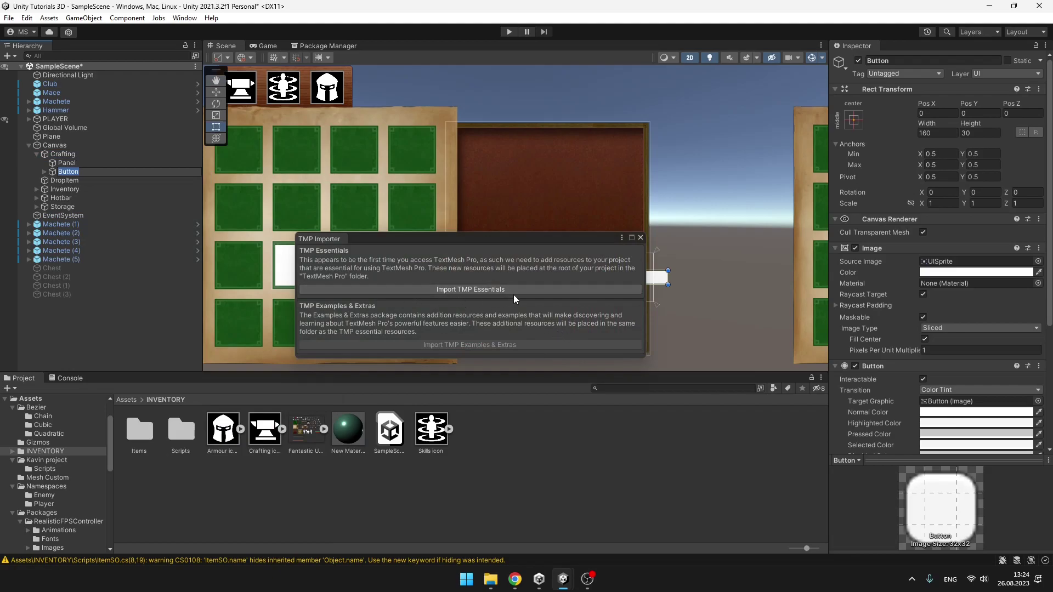
pyautogui.click(466, 343)
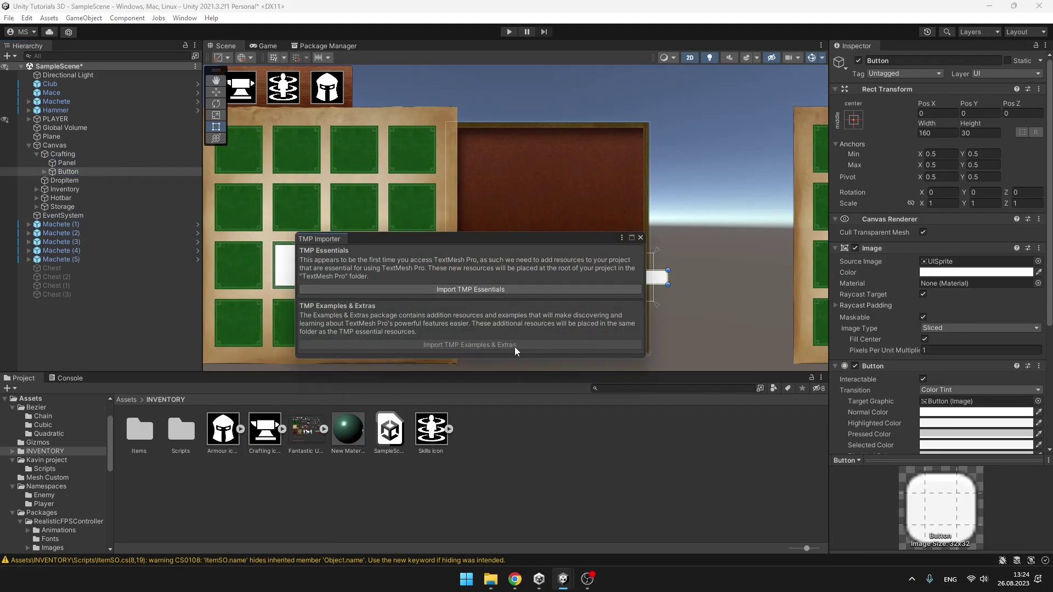
pyautogui.click(502, 291)
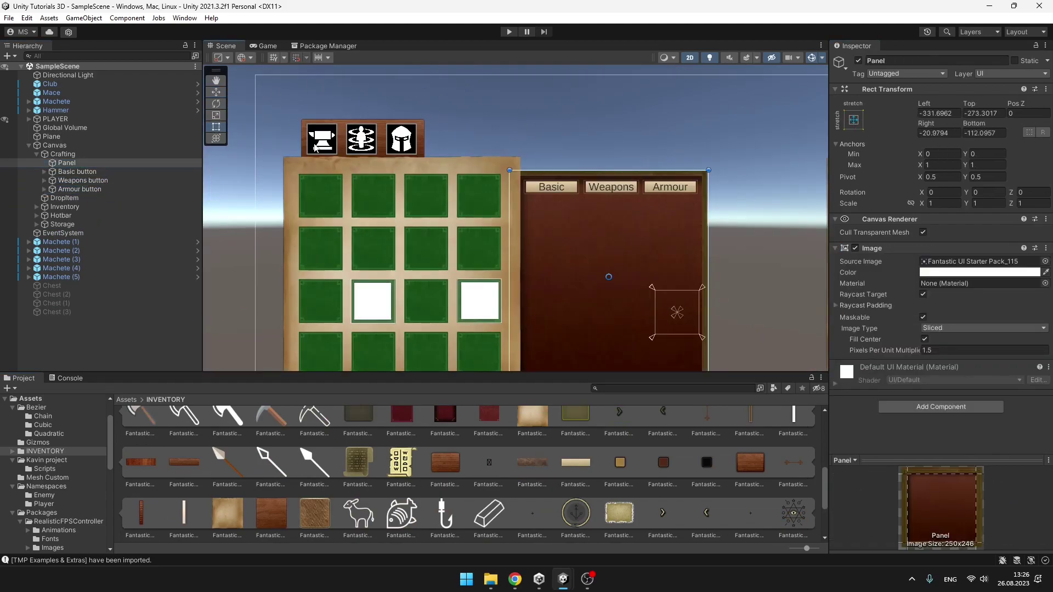
pyautogui.click(317, 146)
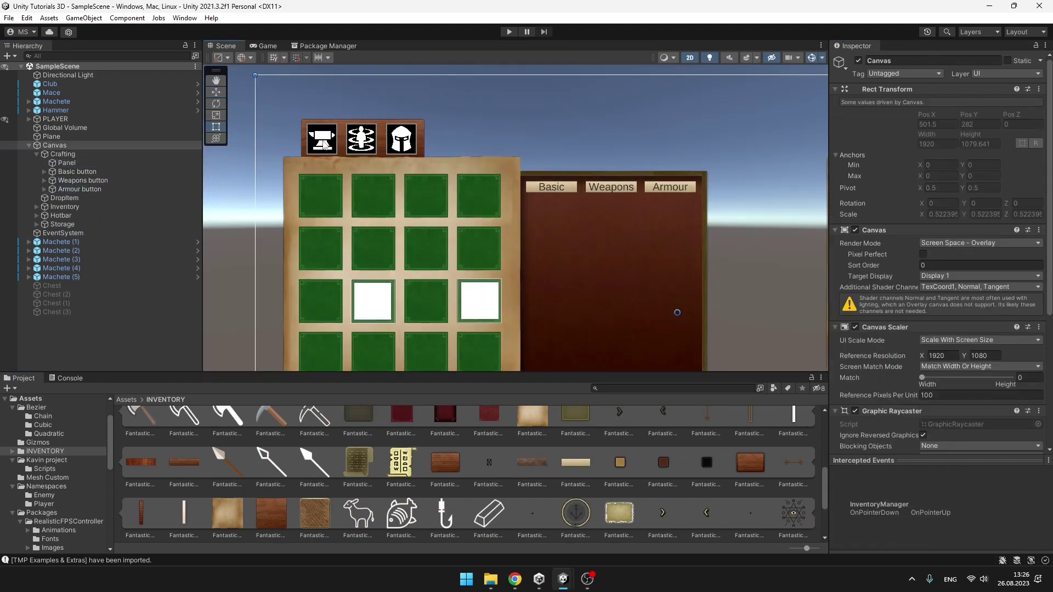
pyautogui.click(323, 146)
pyautogui.click(324, 145)
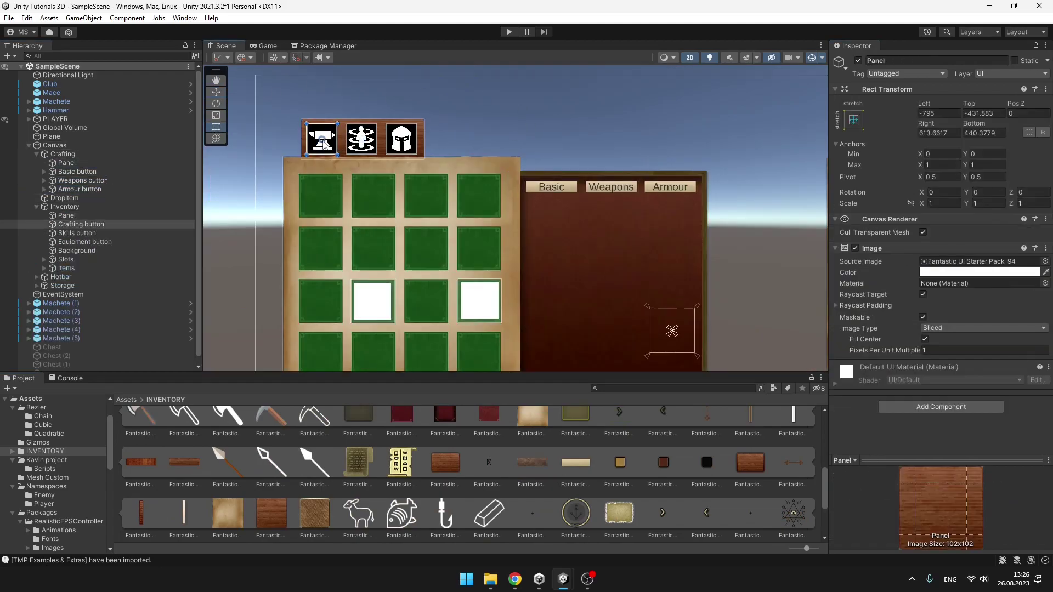
pyautogui.click(373, 148)
pyautogui.click(373, 148)
pyautogui.click(373, 148)
pyautogui.click(398, 140)
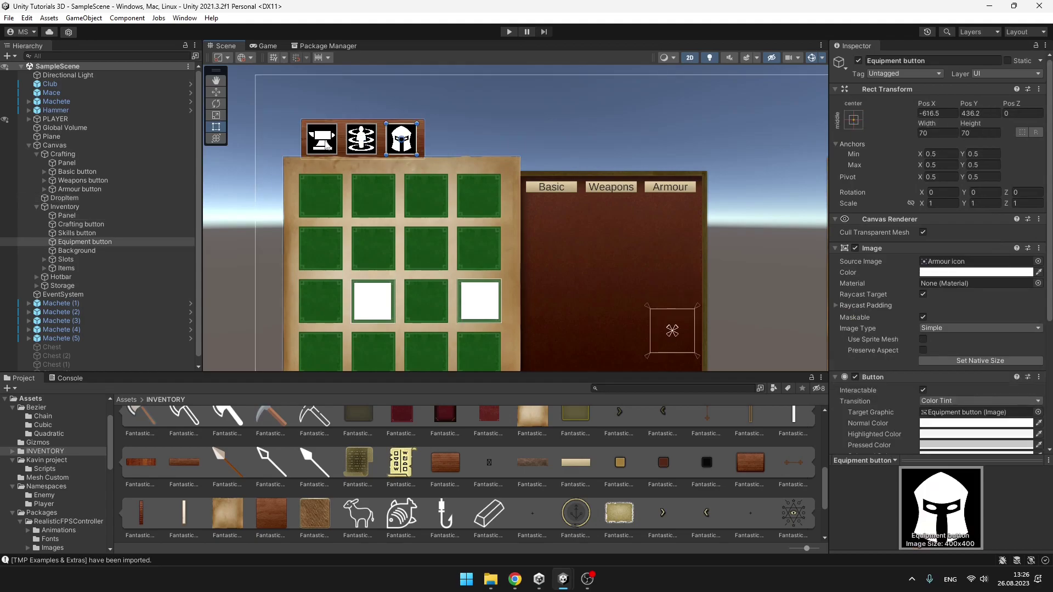
pyautogui.scroll(-2, 493, 207)
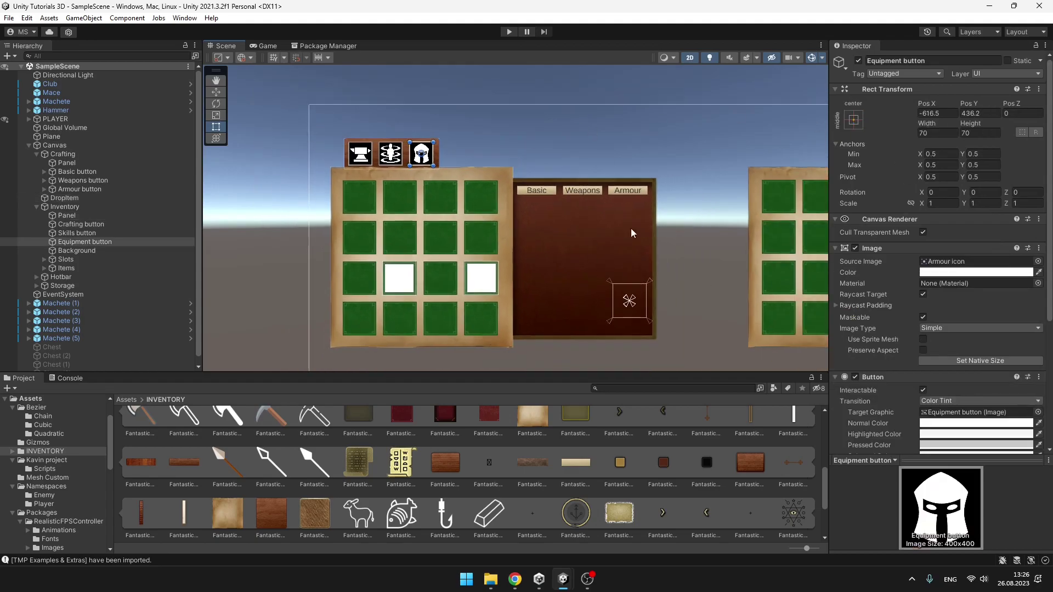
pyautogui.moveTo(631, 229); pyautogui.dragTo(547, 259, button='middle')
pyautogui.scroll(2, 621, 133)
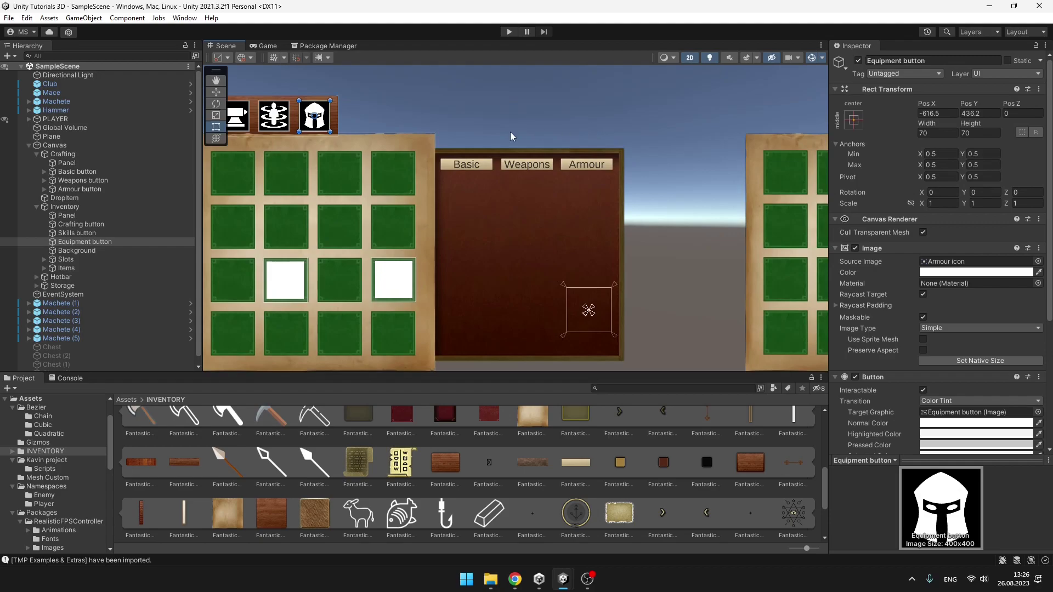
pyautogui.click(486, 166)
pyautogui.click(484, 166)
pyautogui.click(478, 167)
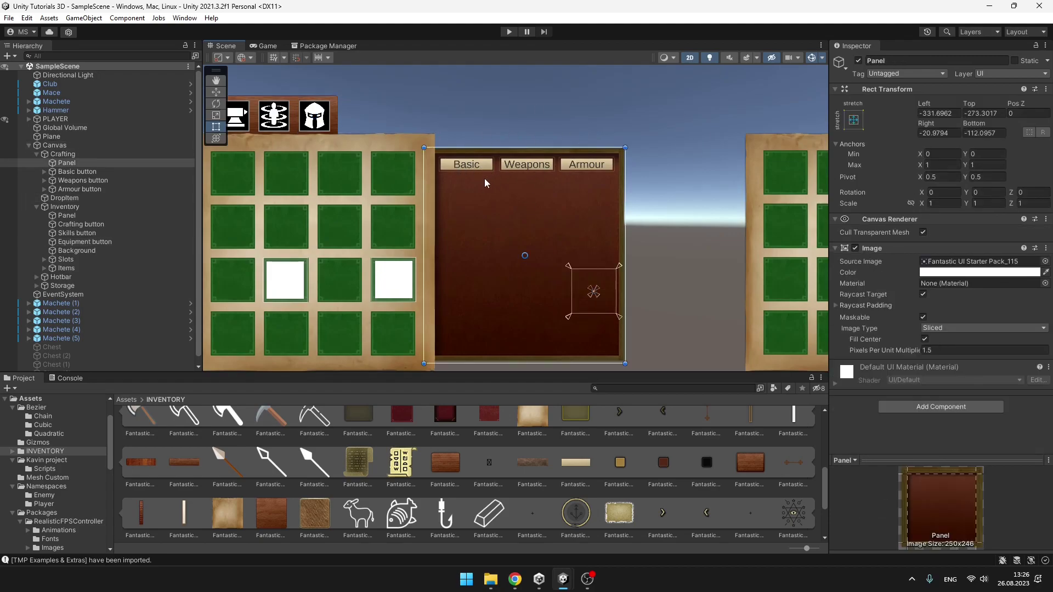
pyautogui.scroll(-1, 450, 209)
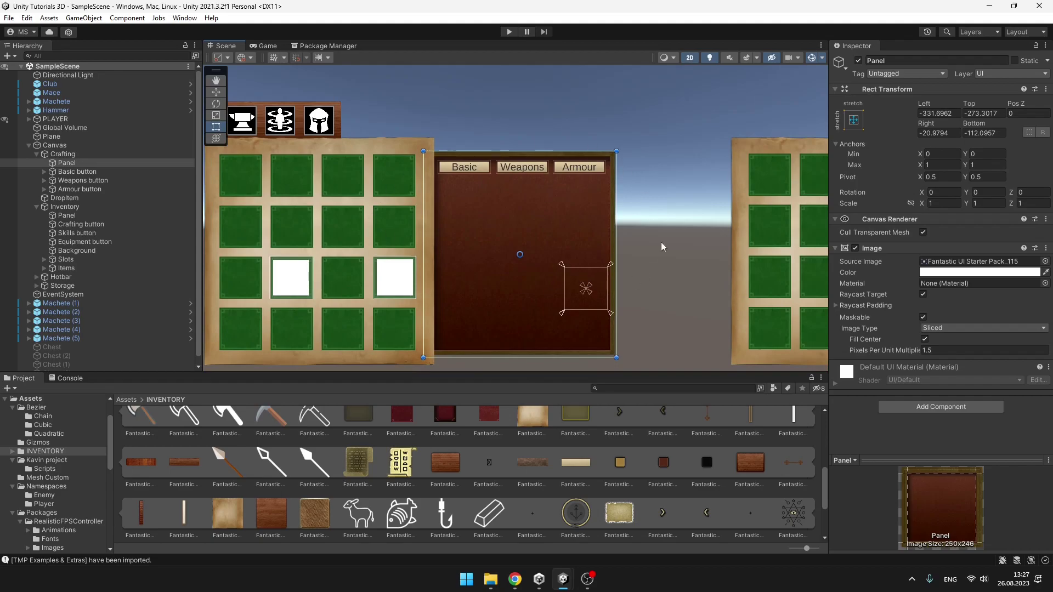
# Step: Add a Scroll View under Crafting and resize it to 398 by 392
pyautogui.rightClick(78, 155)
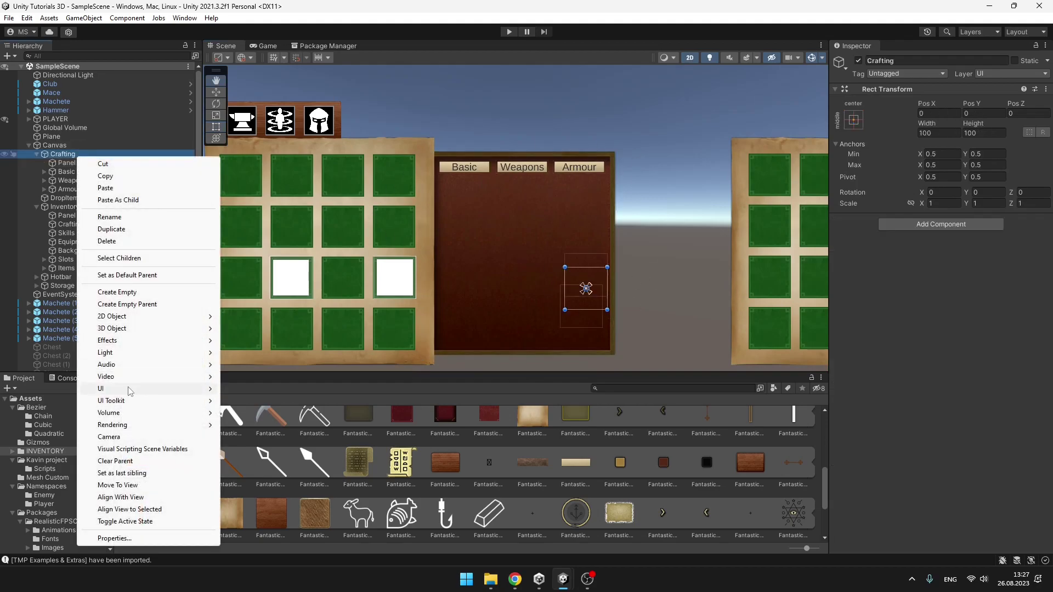
pyautogui.moveTo(130, 391)
pyautogui.click(299, 479)
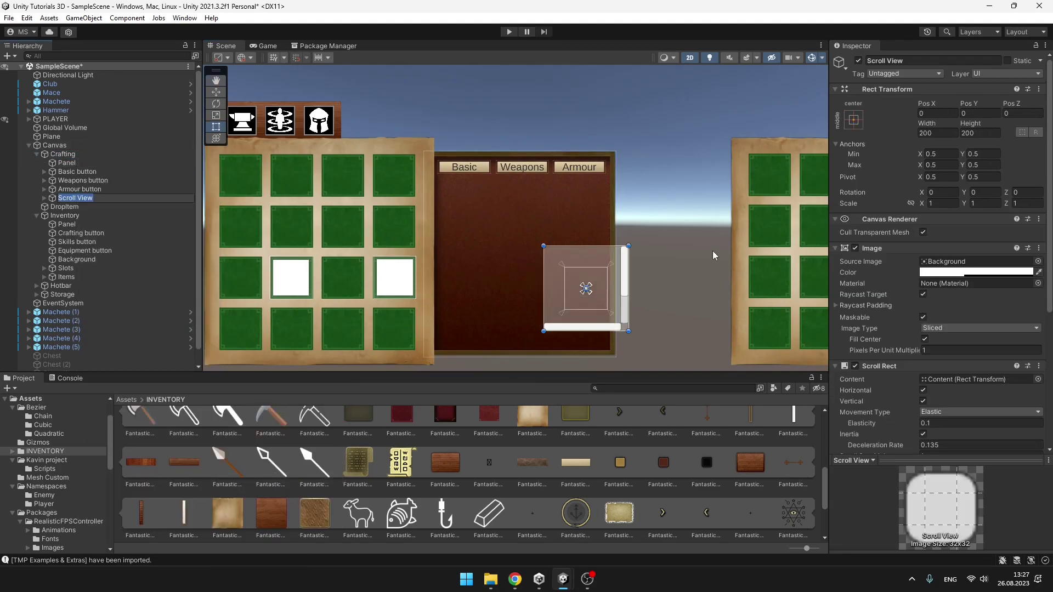
pyautogui.moveTo(544, 246); pyautogui.dragTo(453, 176)
pyautogui.moveTo(529, 310); pyautogui.dragTo(496, 284, button='middle')
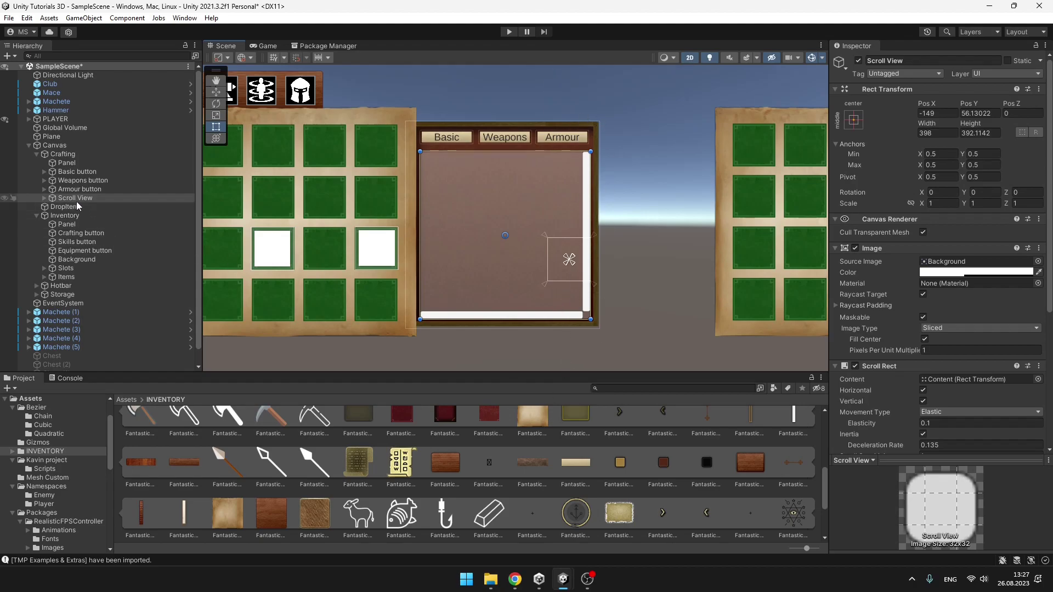
# Step: Delete the Scroll View's horizontal scrollbar, keeping only the vertical one
pyautogui.click(44, 198)
pyautogui.click(107, 218)
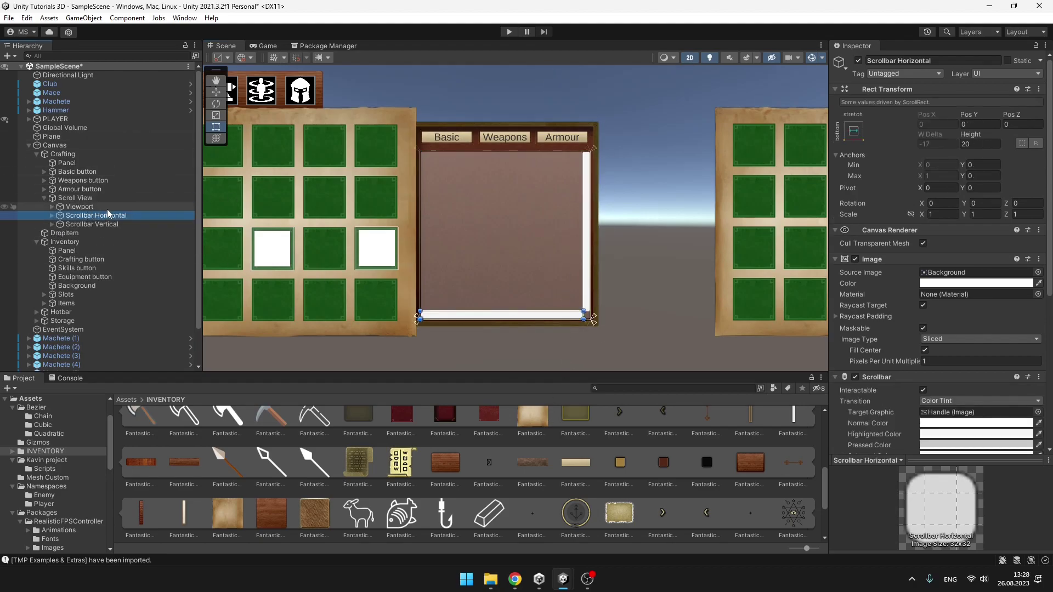
pyautogui.press('Delete')
# Step: Make the Scroll View background transparent by setting its Image colour alpha to 0
pyautogui.click(79, 207)
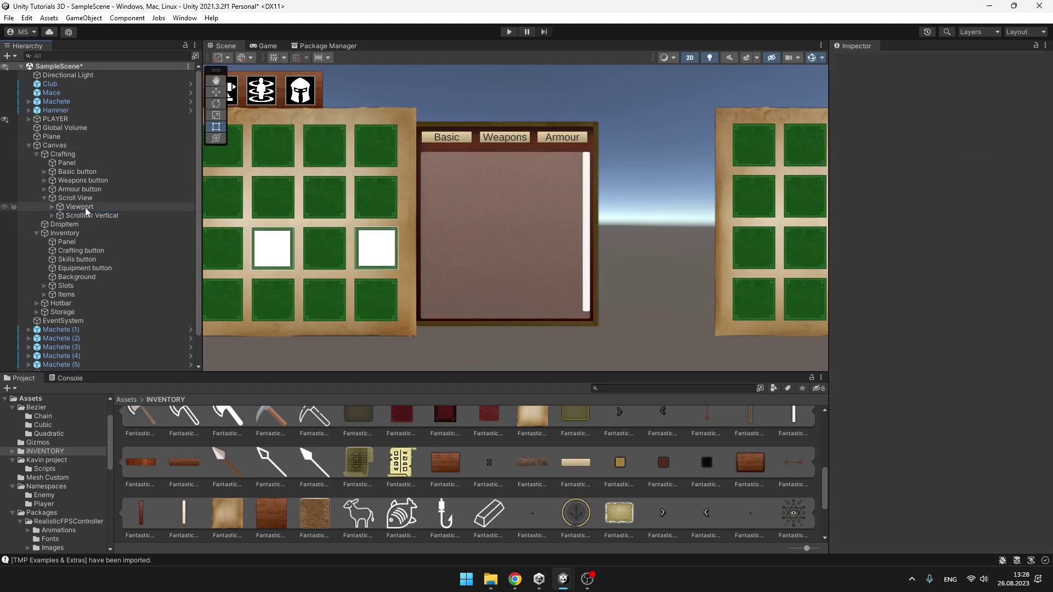
pyautogui.scroll(3, 479, 224)
pyautogui.scroll(-1, 462, 246)
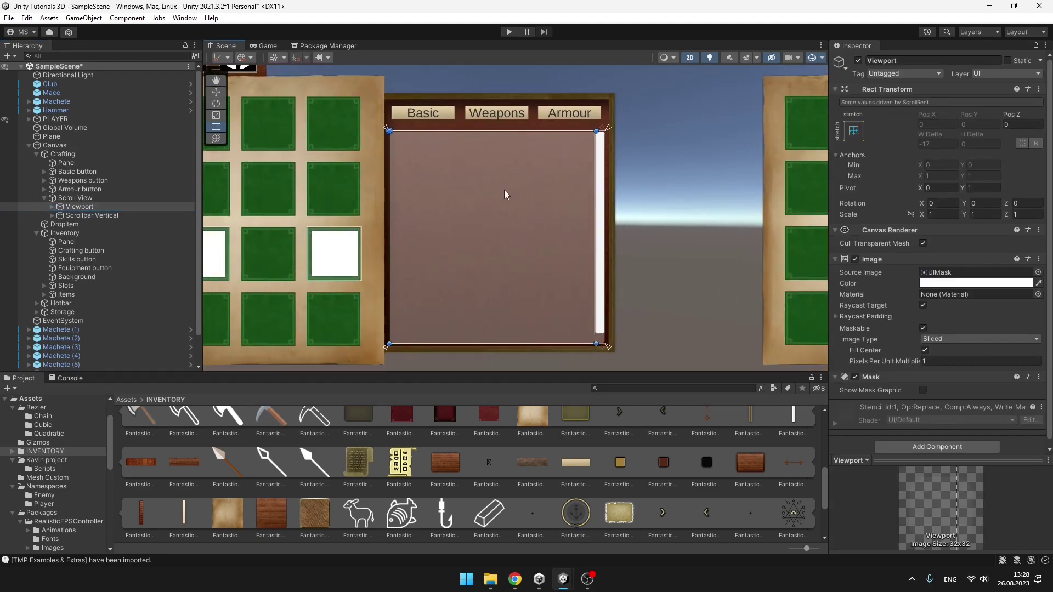
pyautogui.click(366, 211)
pyautogui.click(483, 235)
pyautogui.click(980, 272)
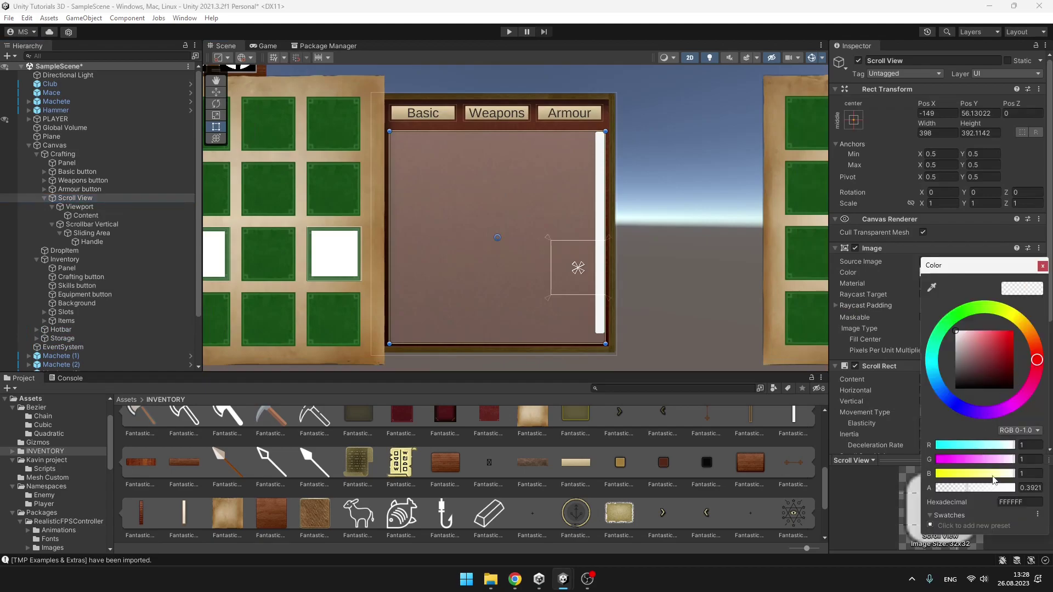
pyautogui.moveTo(989, 488); pyautogui.dragTo(917, 490)
# Step: Add a Content Size Filter to Content with Vertical Fit set to Preferred Size
pyautogui.click(86, 216)
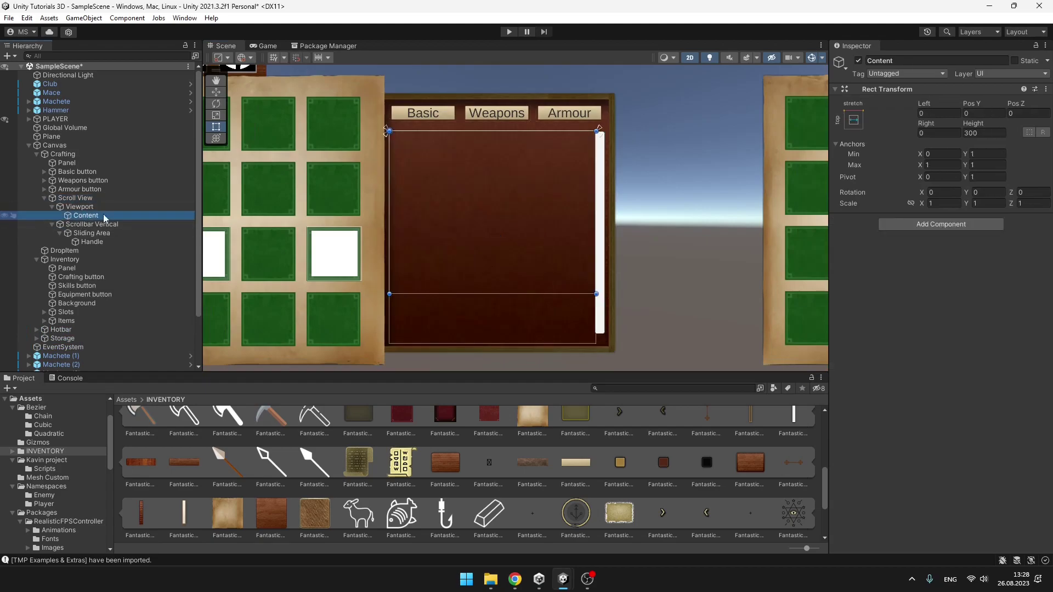
pyautogui.click(942, 225)
pyautogui.write('conte')
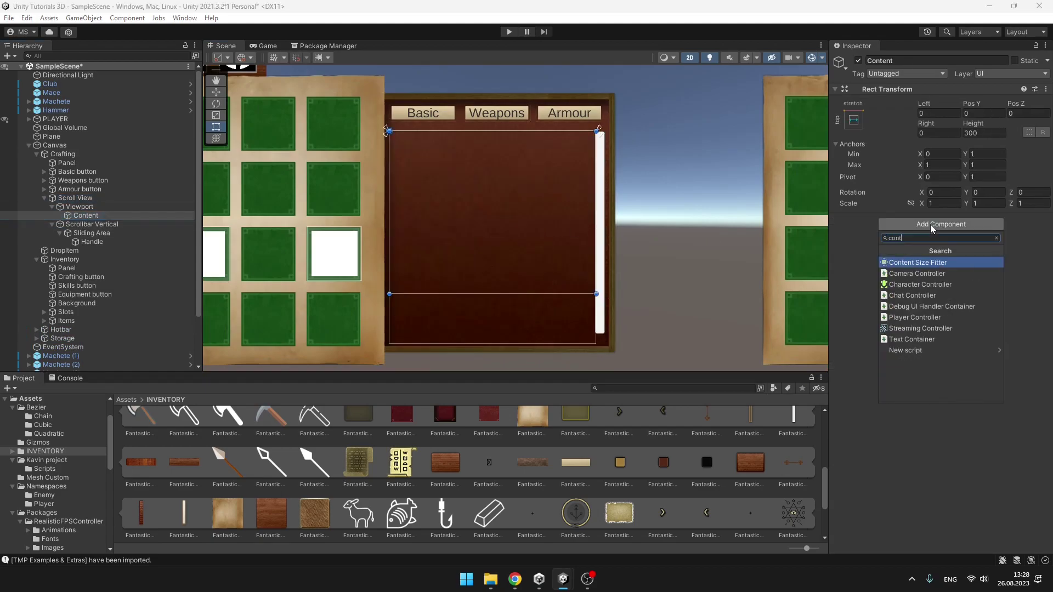
pyautogui.click(949, 264)
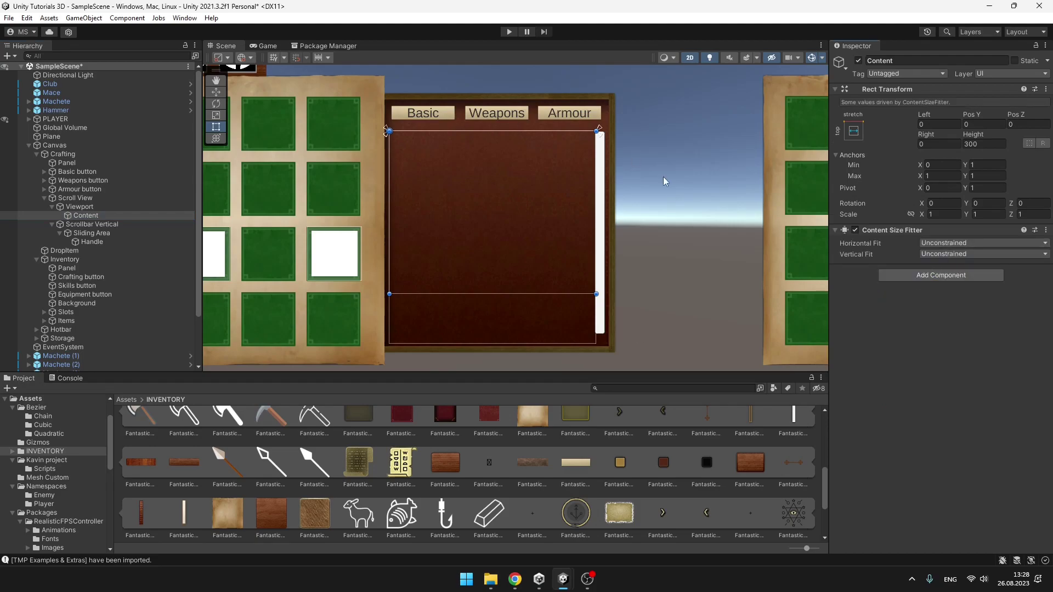
pyautogui.scroll(-2, 549, 222)
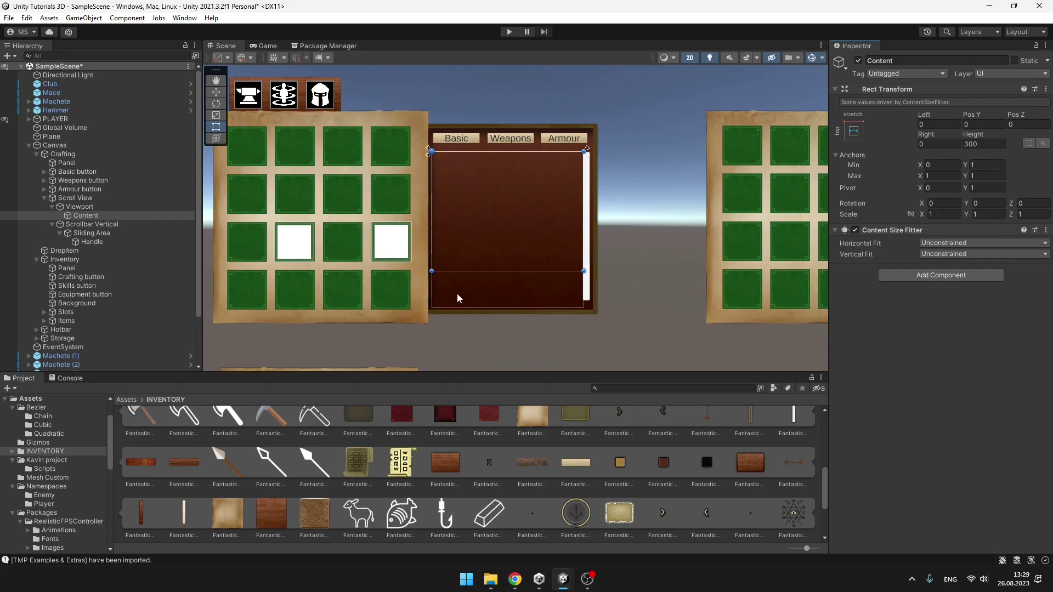
pyautogui.moveTo(555, 322); pyautogui.dragTo(589, 323, button='middle')
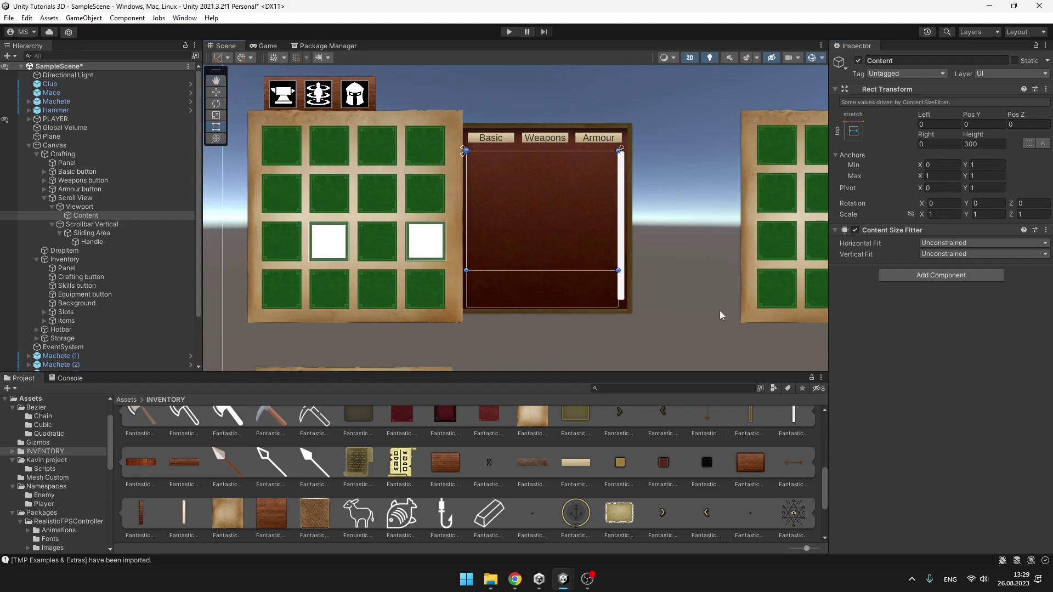
pyautogui.click(928, 254)
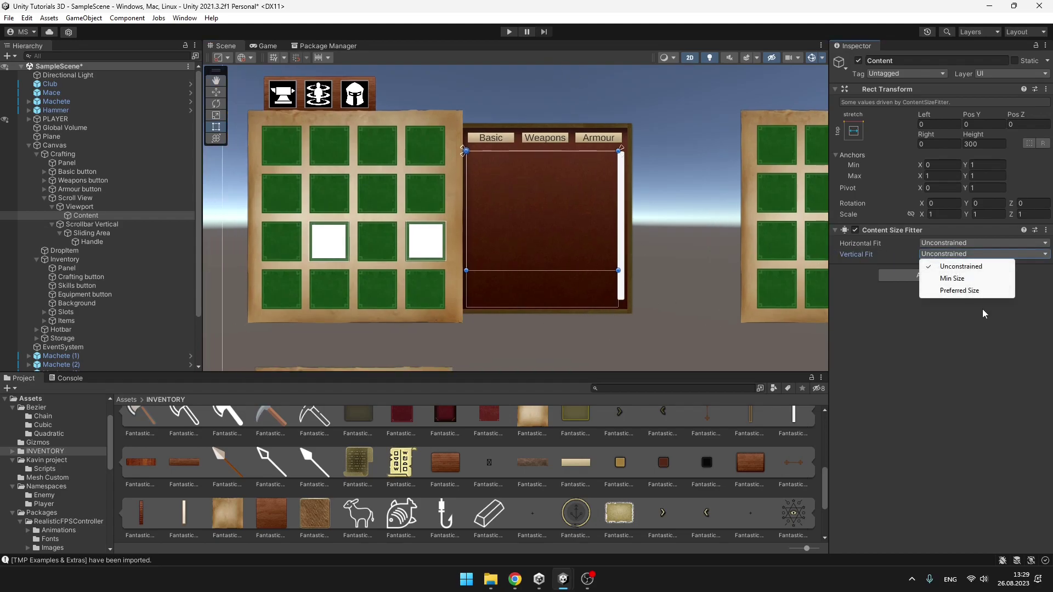
pyautogui.click(938, 291)
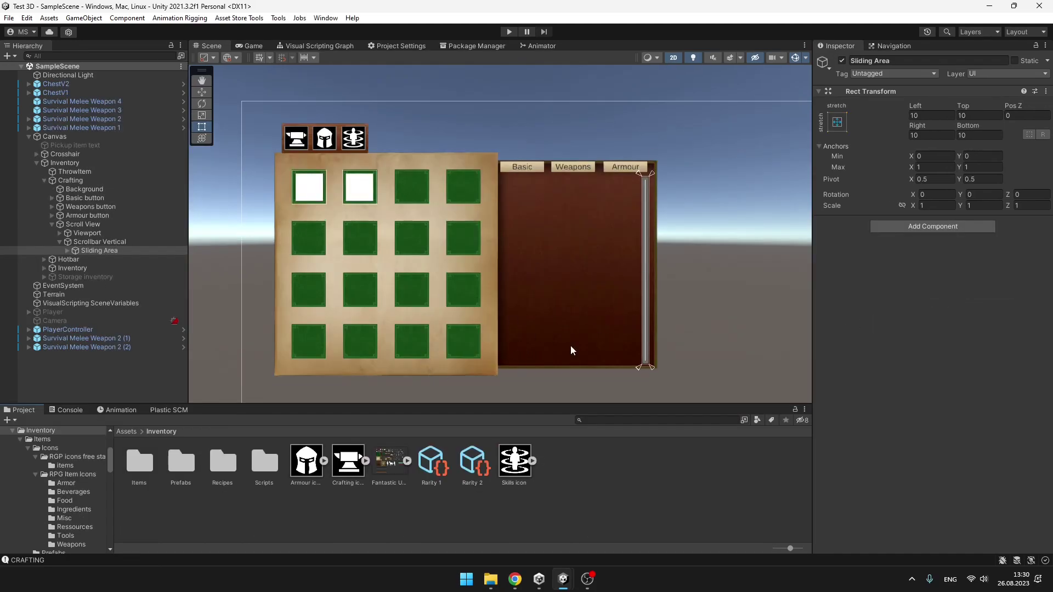
# Step: Create a C# script named ItemRecipeSO1 in the Inventory Scripts folder
pyautogui.doubleClick(263, 464)
pyautogui.rightClick(682, 470)
pyautogui.moveTo(713, 157)
pyautogui.click(903, 71)
pyautogui.write('ItemS')
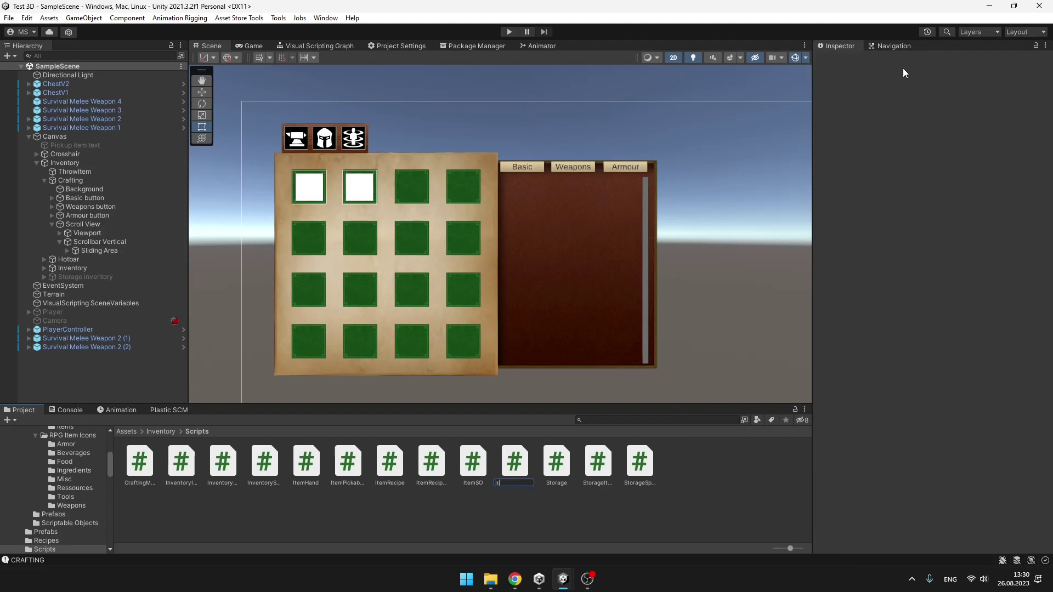
pyautogui.write('RecipeSO1')
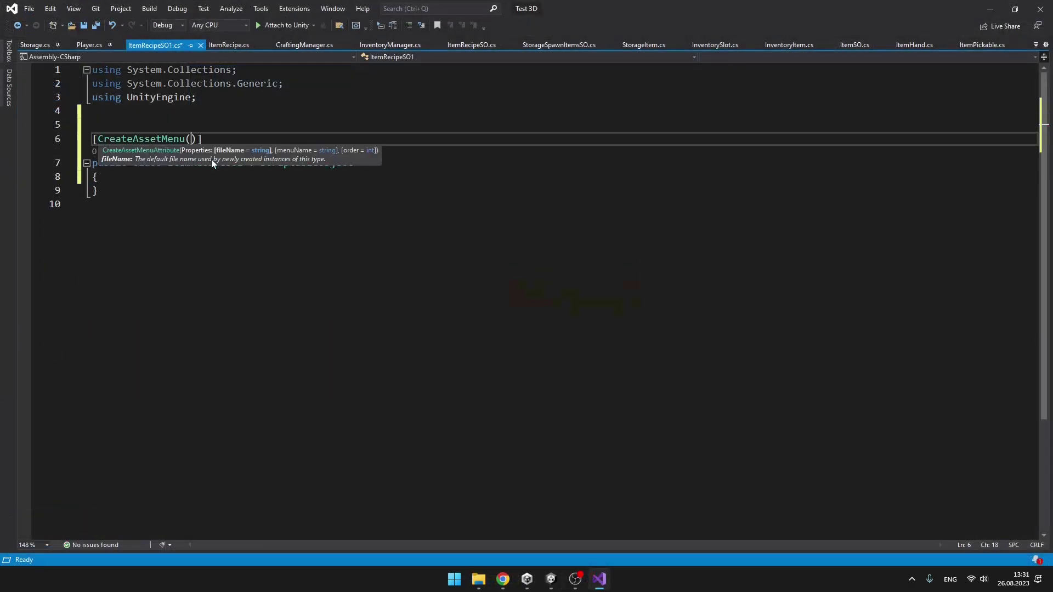
# Step: Add a CreateAssetMenu attribute with fileName "Item Recipe" and menuName "Scriptable Objects/Item Recipe"
pyautogui.write('fileName = "Item Recipe", menuName = "Scriptable Obk')
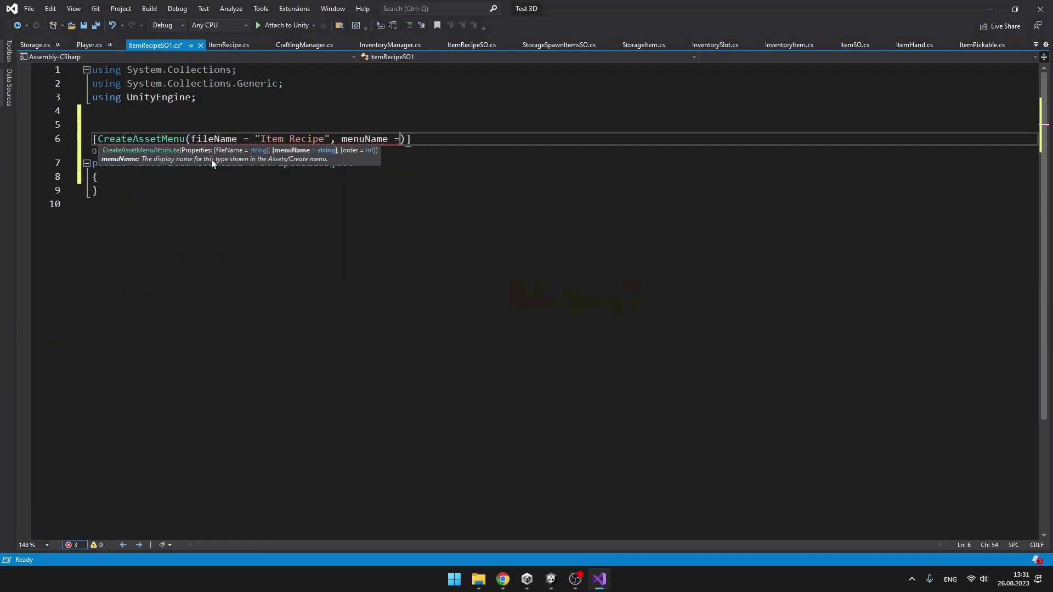
pyautogui.press('BackSpace')
pyautogui.write('jects/Item Recipe')
pyautogui.press('Down')
pyautogui.press('Down')
pyautogui.press('End')
pyautogui.press('Return')
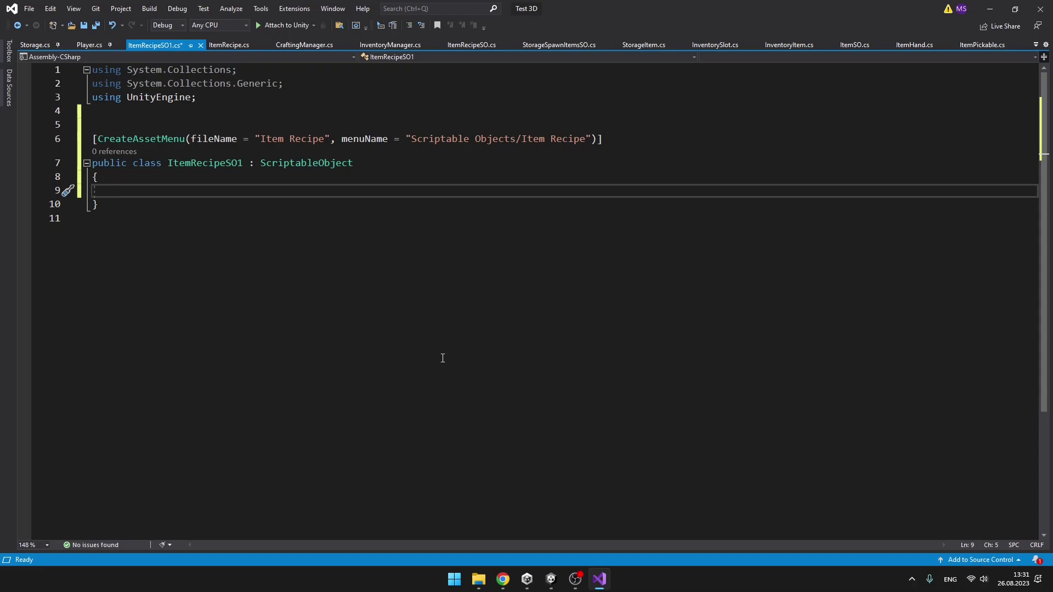
# Step: Declare recipeName, ItemSO[] input and ItemSO[] output fields and save the script
pyautogui.write('public string recipeName;')
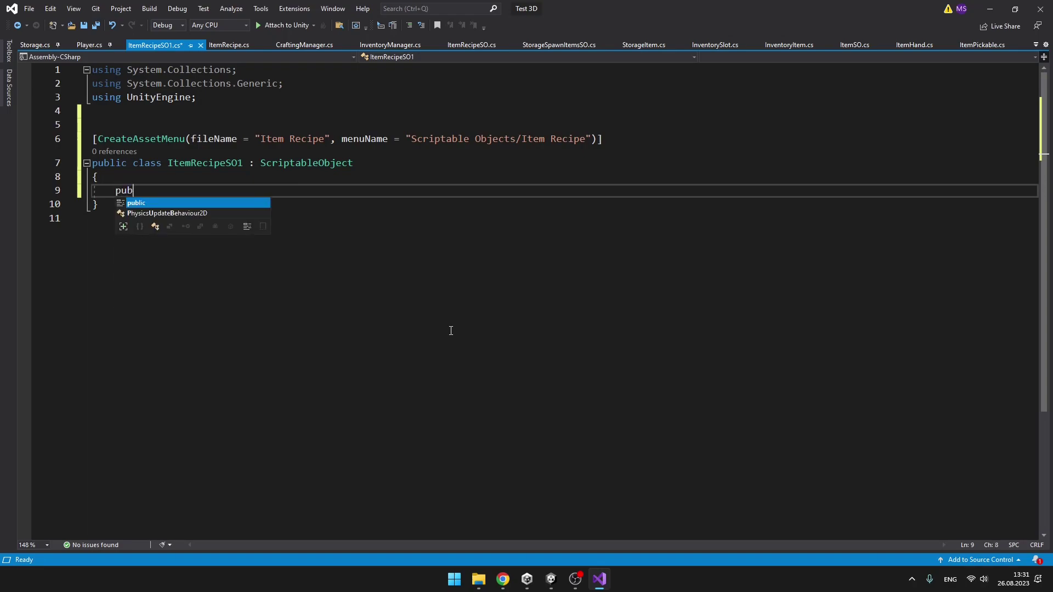
pyautogui.press('Return')
pyautogui.press('Return')
pyautogui.write('public ItemSO[] input;')
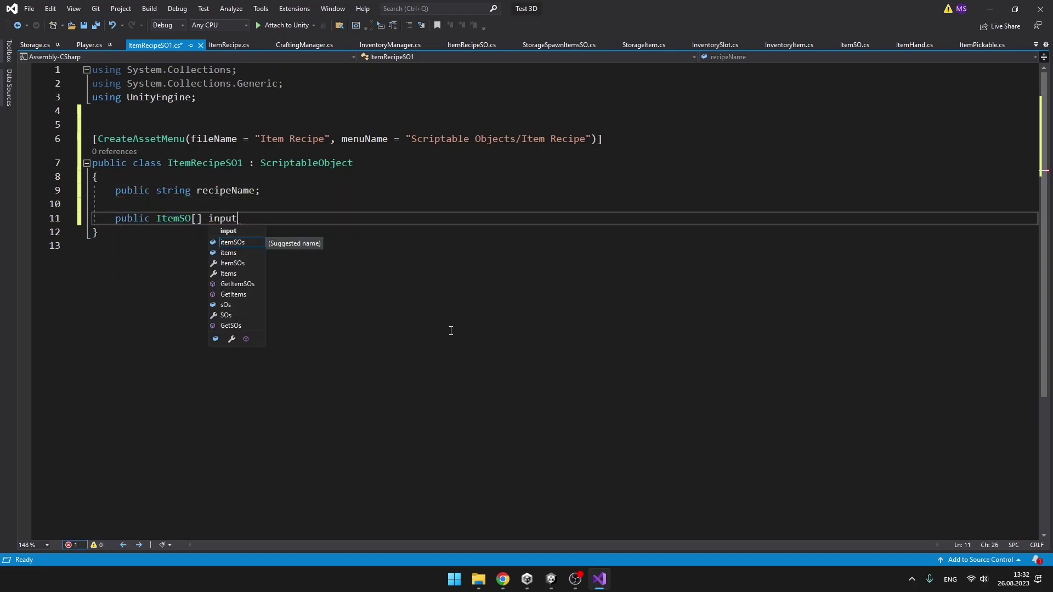
pyautogui.press('Return')
pyautogui.write('public ItemSO[] output;')
pyautogui.hotkey('ctrl', 's')
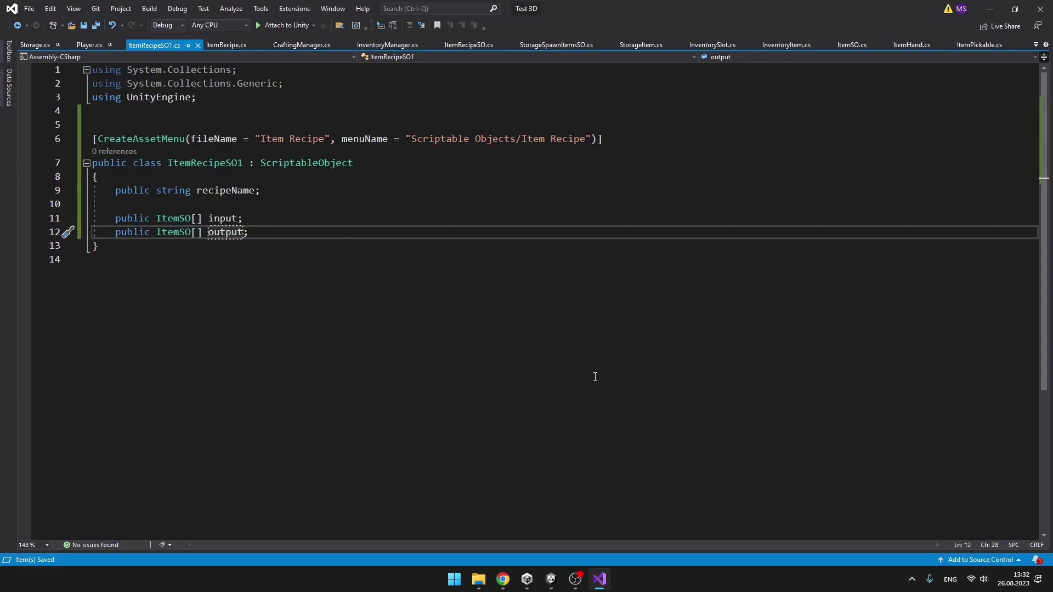
# Step: Check the crafting panel in Unity's scene view, then return to Visual Studio
pyautogui.moveTo(562, 581)
pyautogui.click(516, 539)
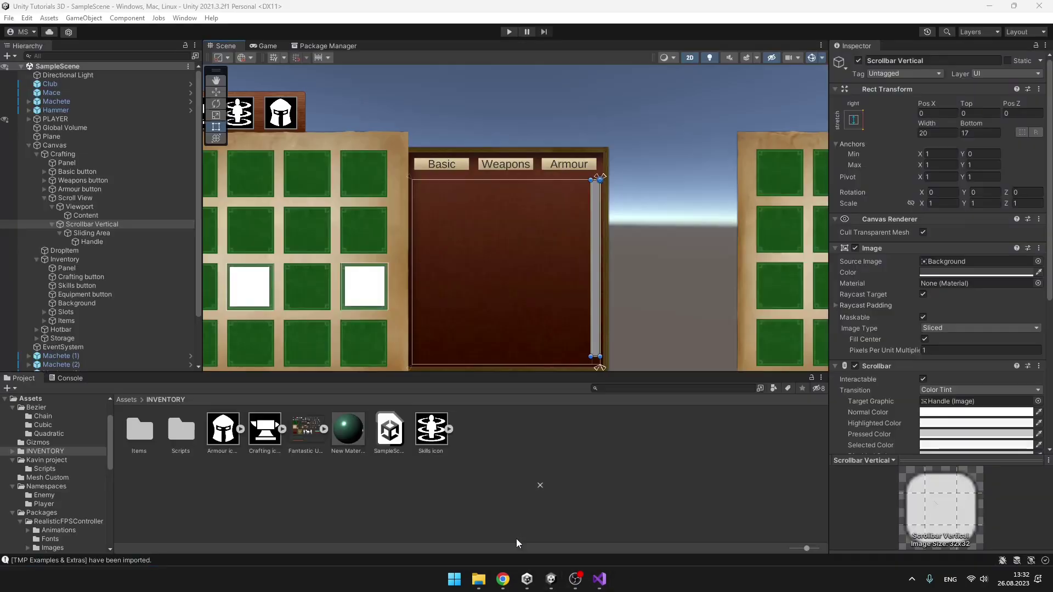
pyautogui.moveTo(501, 133); pyautogui.dragTo(510, 174, button='middle')
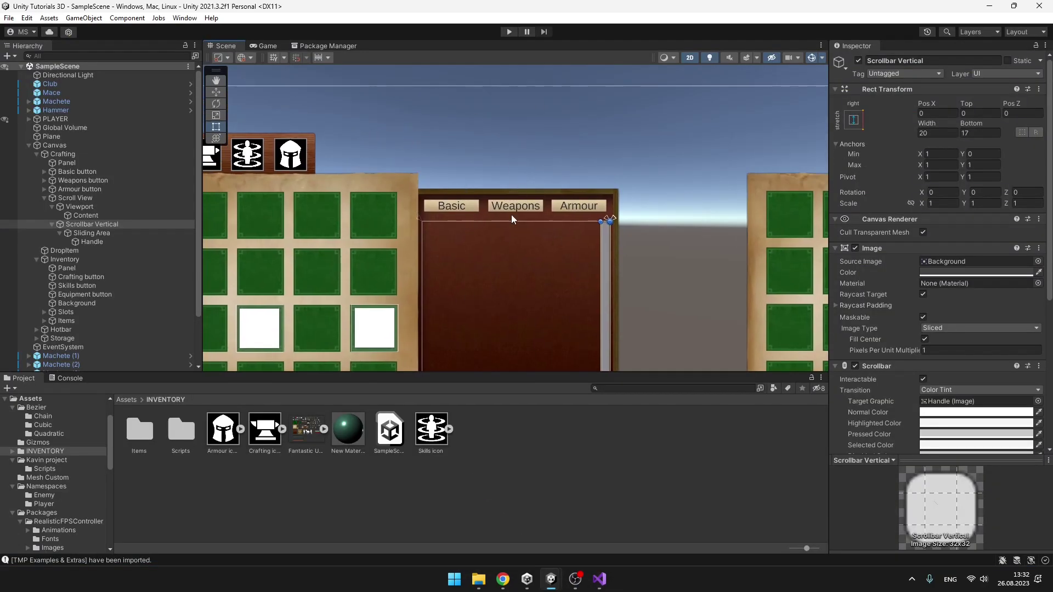
pyautogui.moveTo(600, 579)
pyautogui.click(582, 522)
# Step: Declare a public enum RecipeType with basic, weapons and armour below the class
pyautogui.click(267, 245)
pyautogui.press('Return')
pyautogui.press('Return')
pyautogui.write('public enum ')
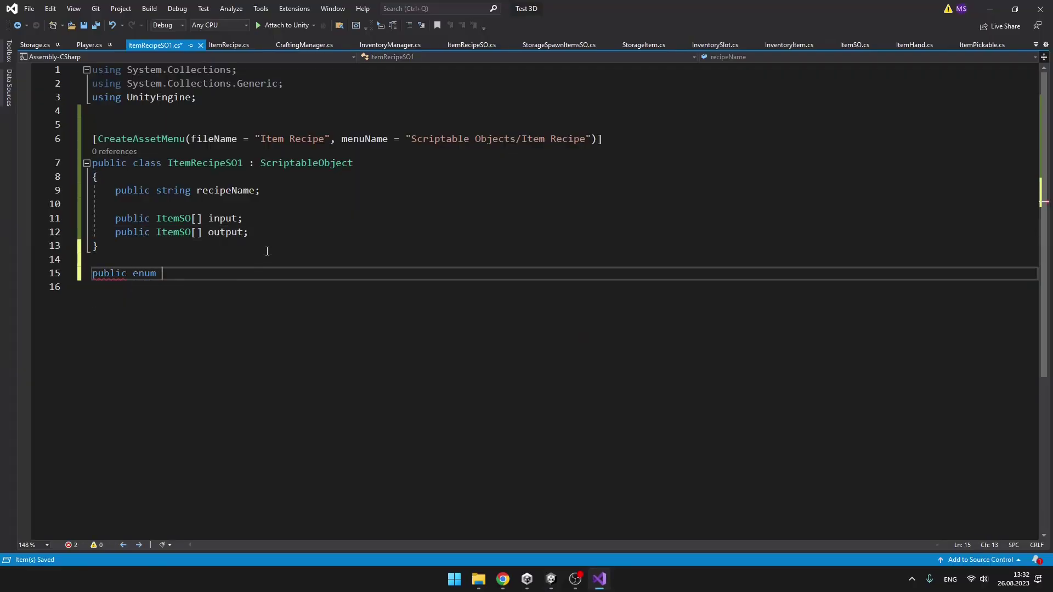
pyautogui.write('RecipeType { basic, weapons, armour };')
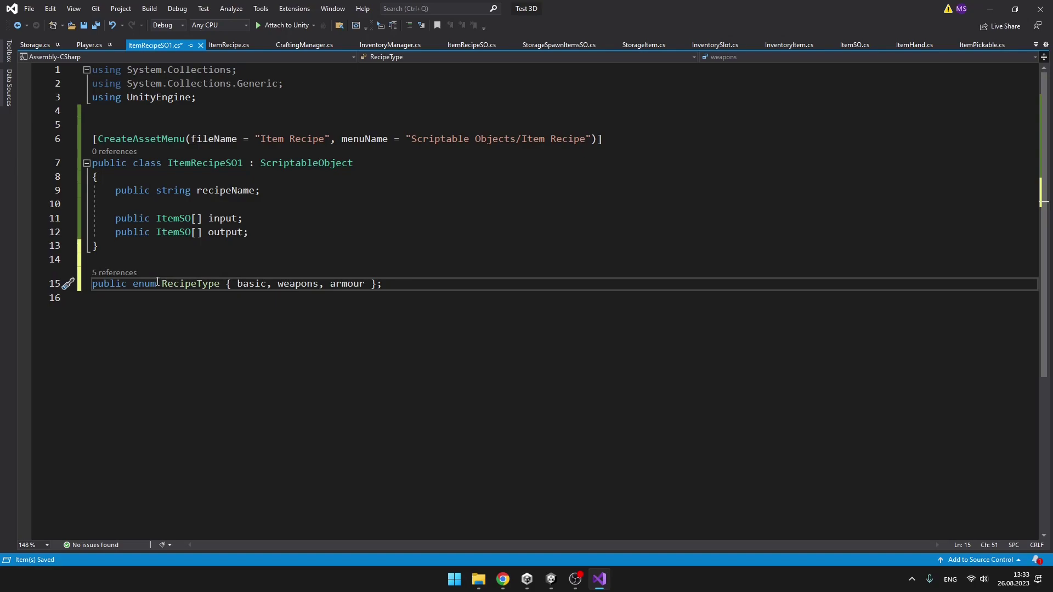
pyautogui.click(164, 283)
# Step: Add a public RecipeType recipeType field after recipeName
pyautogui.click(308, 190)
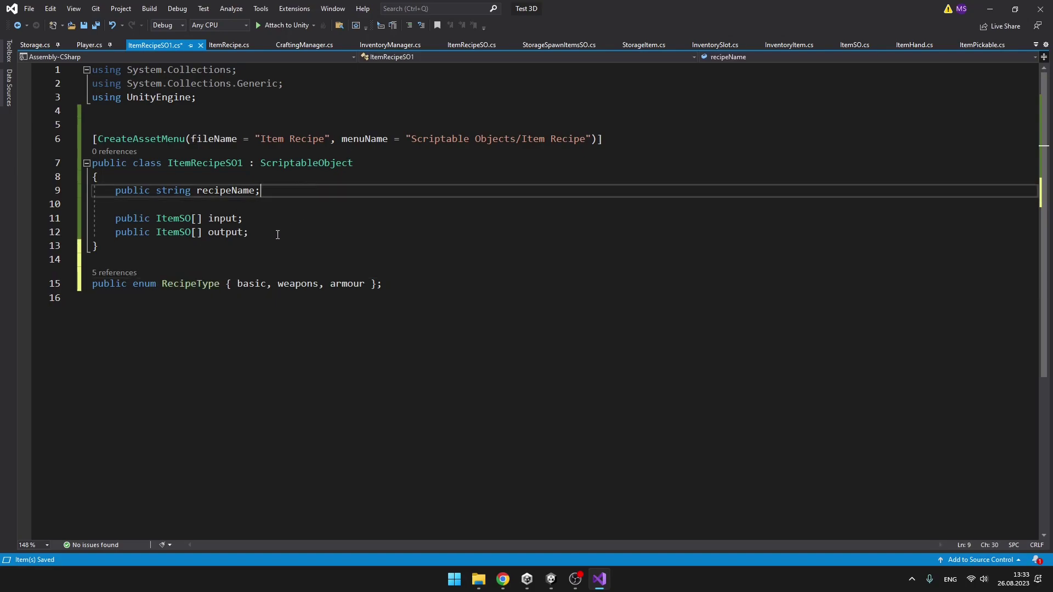
pyautogui.press('Return')
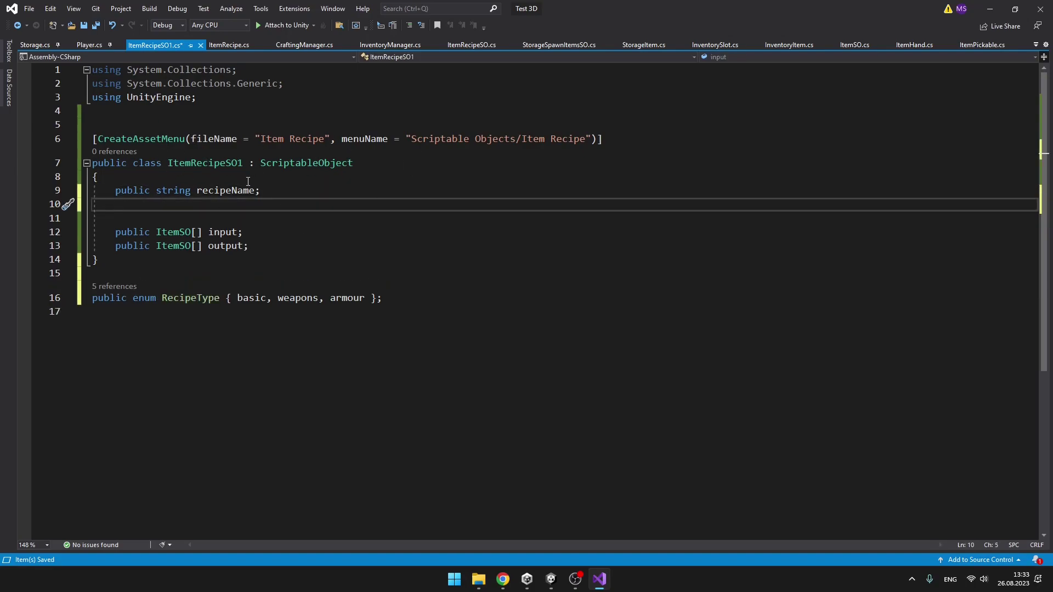
pyautogui.write('public')
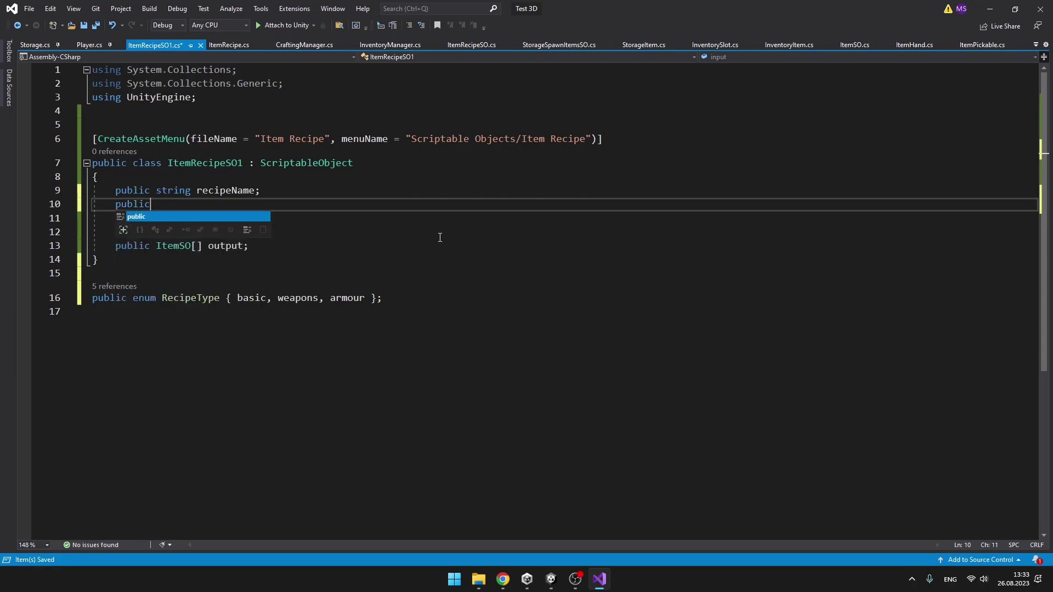
pyautogui.write(' RecipeType recipeType;')
pyautogui.click(440, 237)
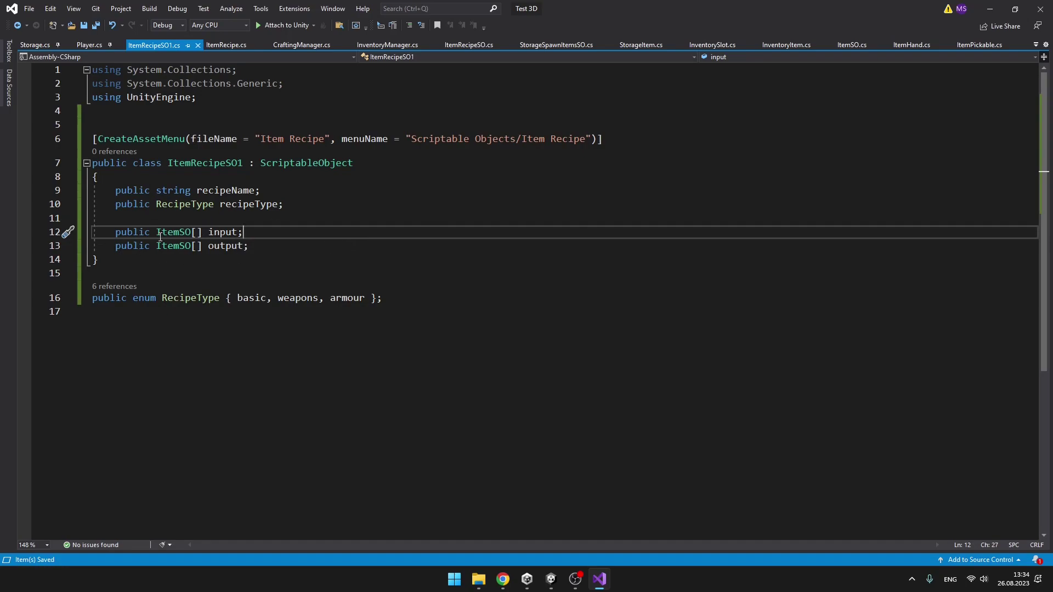
pyautogui.moveTo(157, 235); pyautogui.dragTo(202, 235)
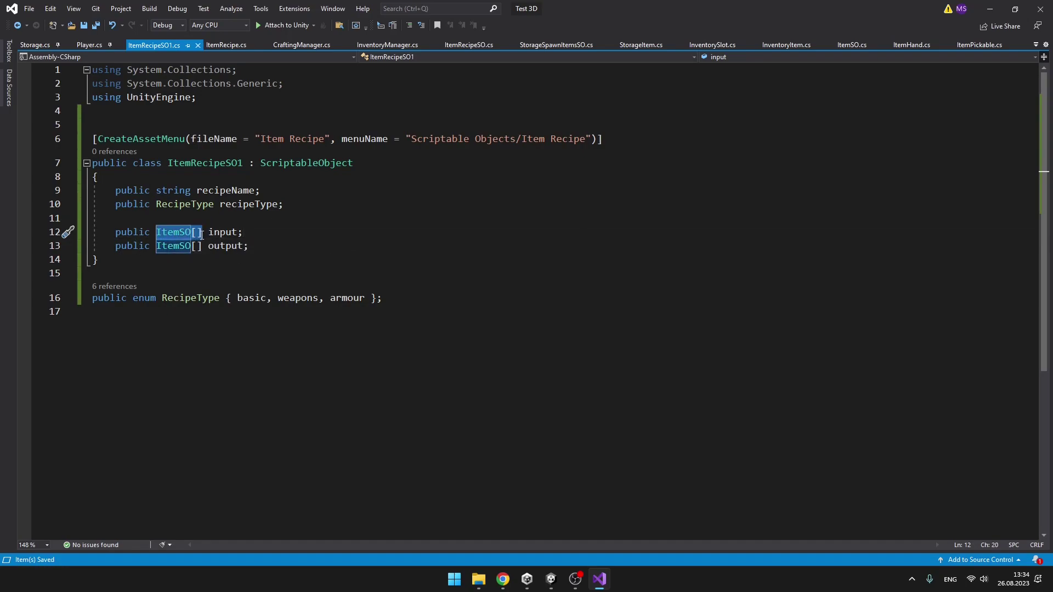
pyautogui.click(291, 245)
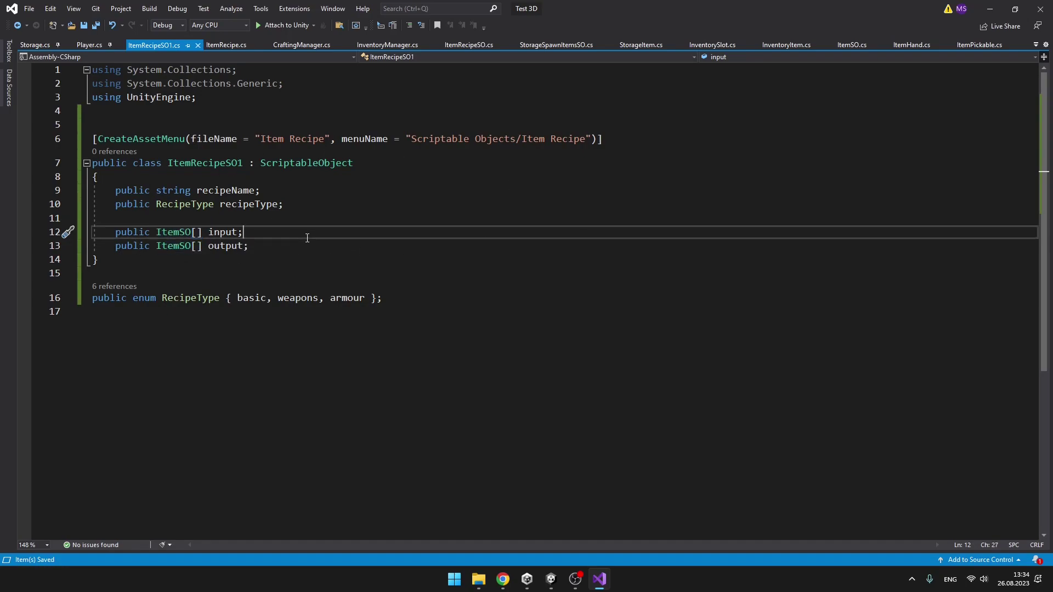
# Step: Below the enum, add a public ItemTypeAndCount class with ItemSO item and int count fields
pyautogui.click(417, 299)
pyautogui.press('Return')
pyautogui.press('Return')
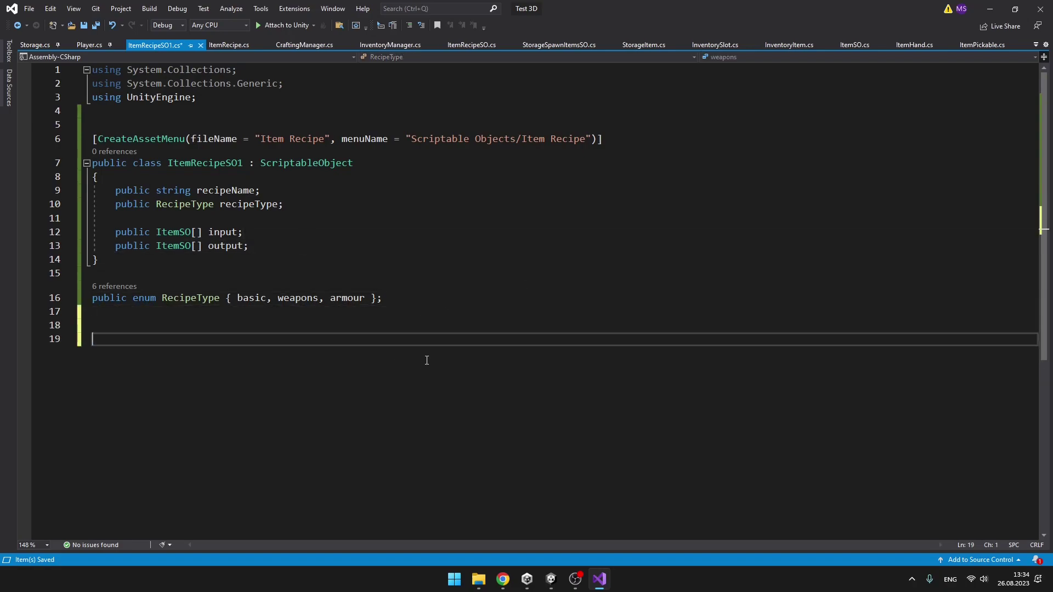
pyautogui.write('public class ItemTypeAndCount {')
pyautogui.press('Return')
pyautogui.write('public ItemSO item;')
pyautogui.press('Return')
pyautogui.write('public int count;')
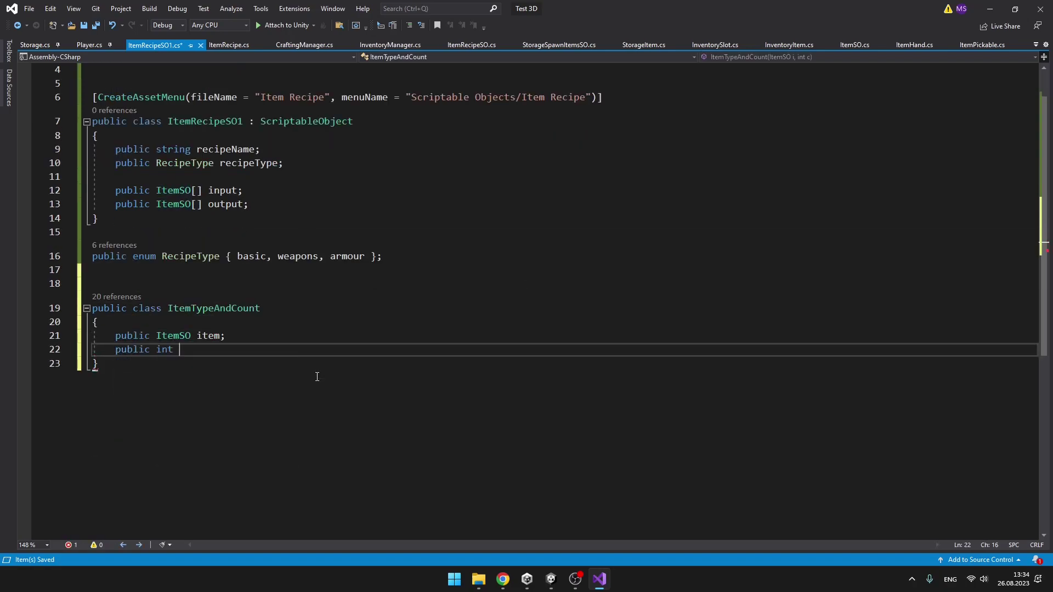
# Step: Give ItemTypeAndCount a constructor (ItemSO i, int c) assigning item = i and count = c
pyautogui.press('Return')
pyautogui.press('Return')
pyautogui.write('public ItemTypeAndCount(ItemSO i, int c')
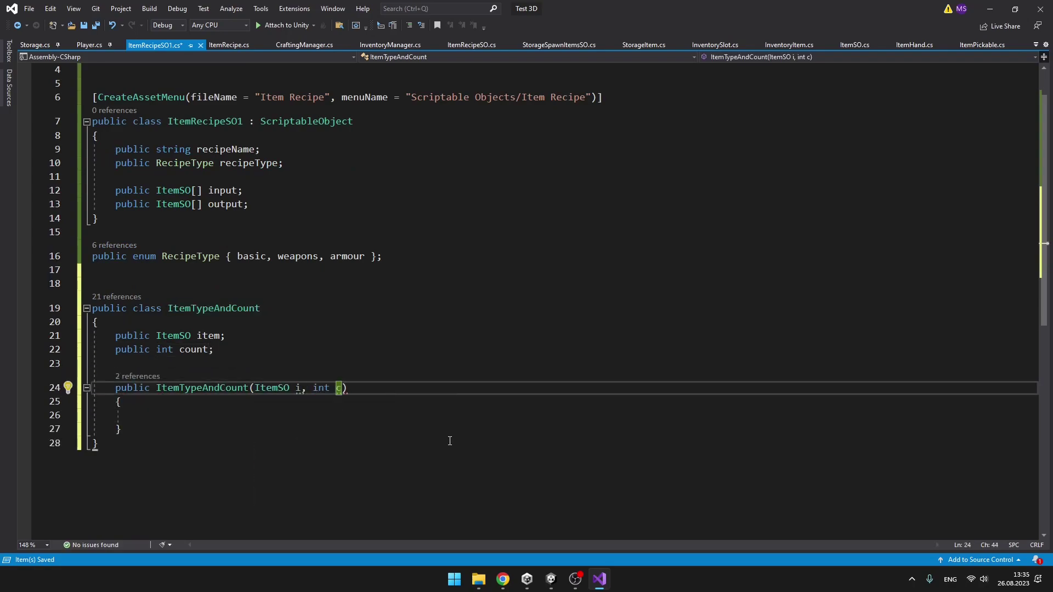
pyautogui.press('Down')
pyautogui.press('Down')
pyautogui.write('item = i;')
pyautogui.press('Return')
pyautogui.write('count = c;')
pyautogui.press('Up')
pyautogui.press('Up')
pyautogui.press('Up')
pyautogui.press('Up')
pyautogui.press('Up')
pyautogui.press('Up')
pyautogui.press('Up')
pyautogui.press('Up')
pyautogui.press('Up')
pyautogui.press('Up')
pyautogui.press('Return')
# Step: Add [System.Serializable] and review the ItemTypeAndCount class, its item and count fields, and its constructor
pyautogui.write('[System.Serializable]')
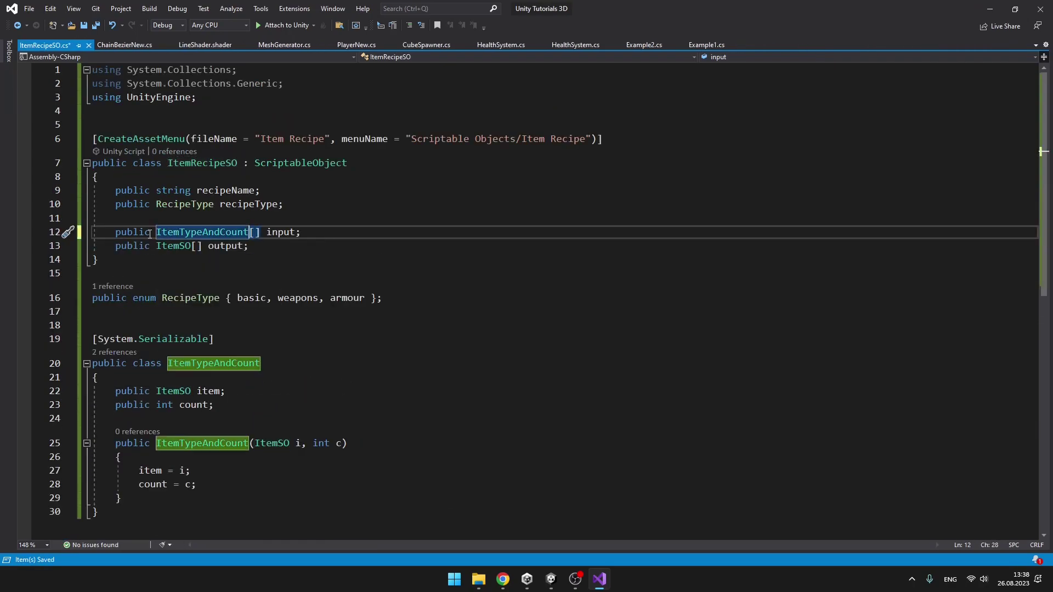
pyautogui.moveTo(237, 343); pyautogui.dragTo(50, 336)
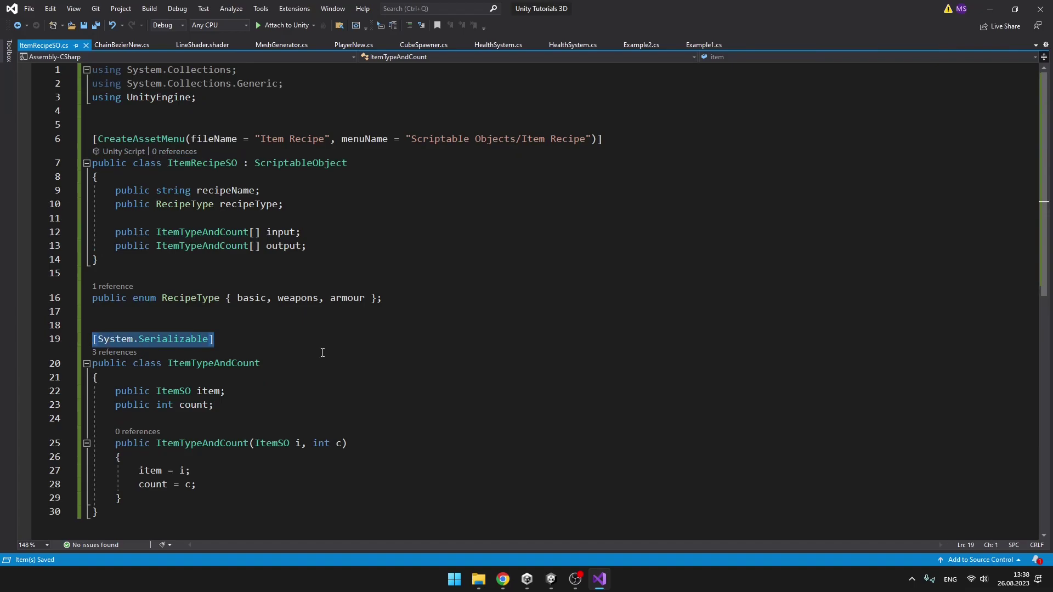
pyautogui.moveTo(167, 363); pyautogui.dragTo(261, 363)
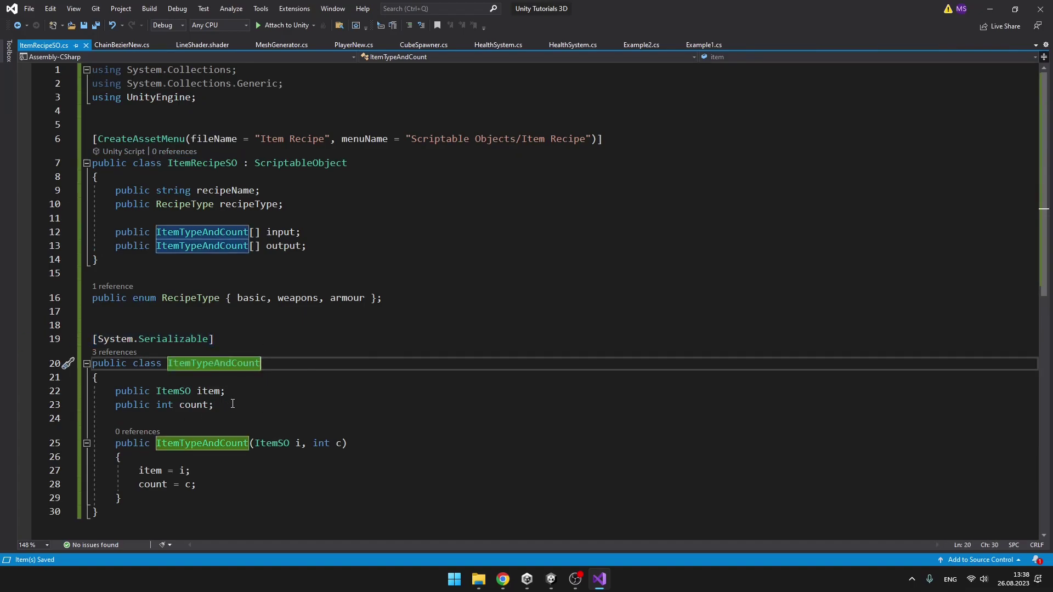
pyautogui.moveTo(232, 404); pyautogui.dragTo(92, 391)
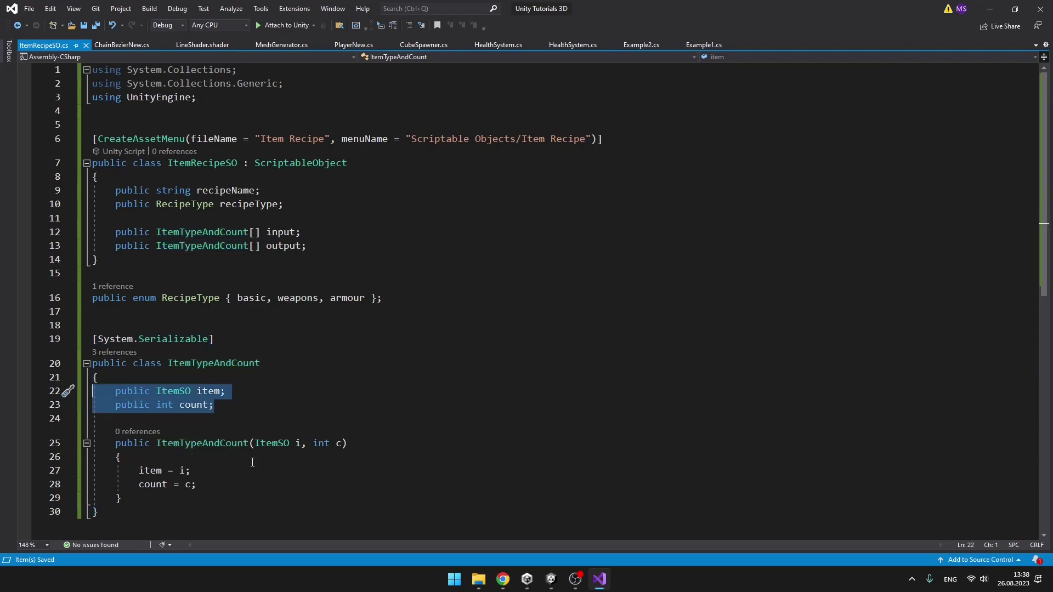
pyautogui.moveTo(138, 500); pyautogui.dragTo(8, 443)
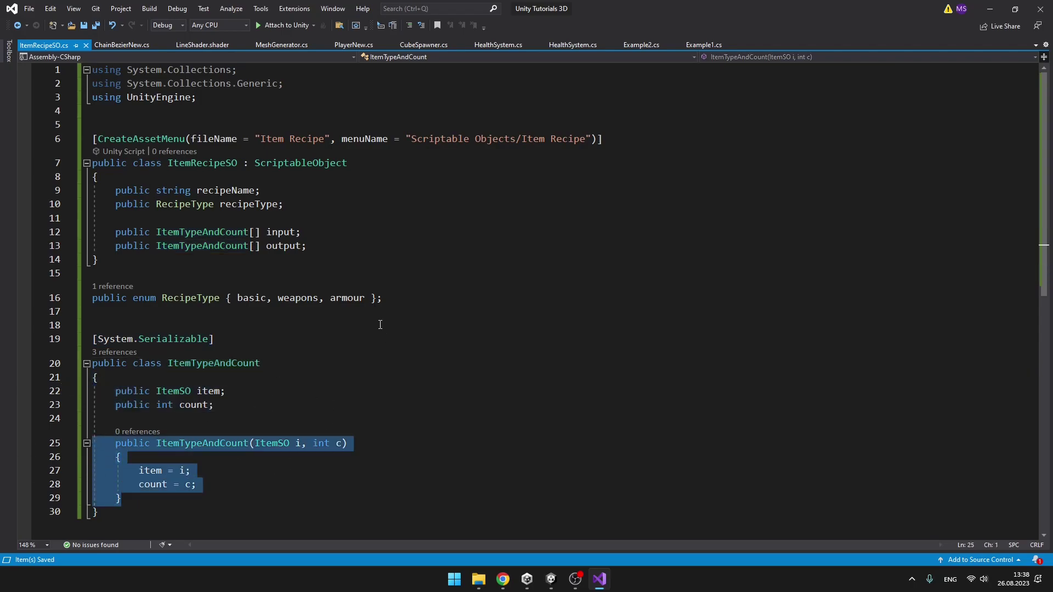
# Step: Review the input and output ItemTypeAndCount[] fields, then return to the Unity Editor
pyautogui.moveTo(317, 245); pyautogui.dragTo(38, 228)
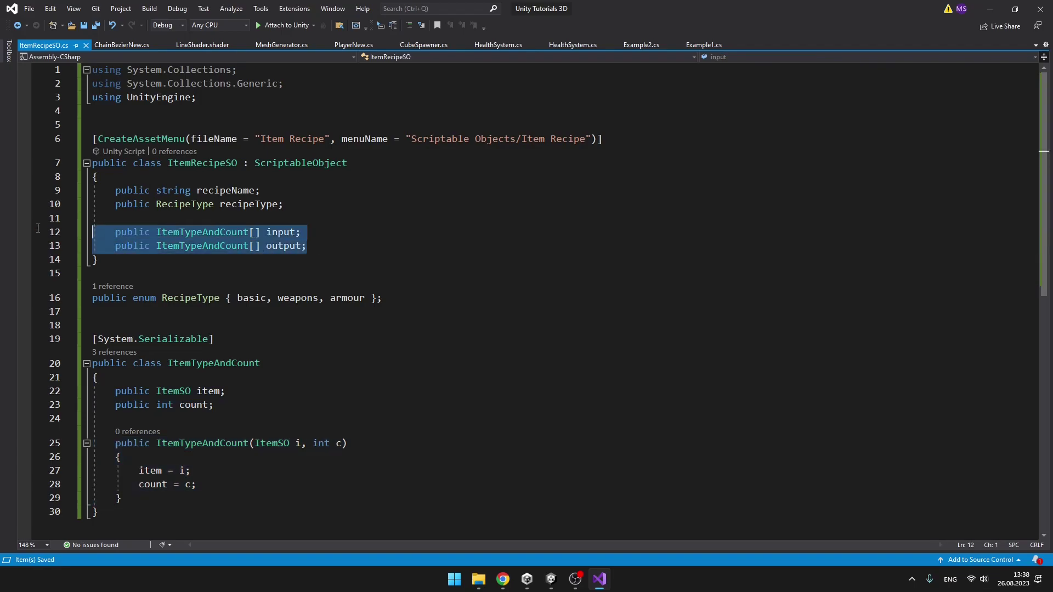
pyautogui.click(383, 237)
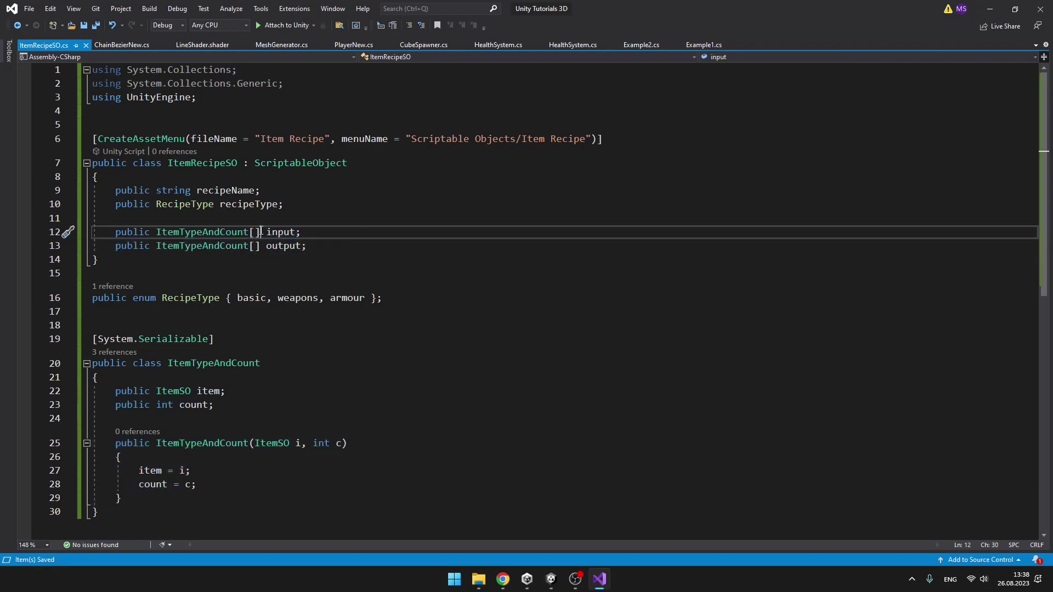
pyautogui.hotkey('alt', 'Tab')
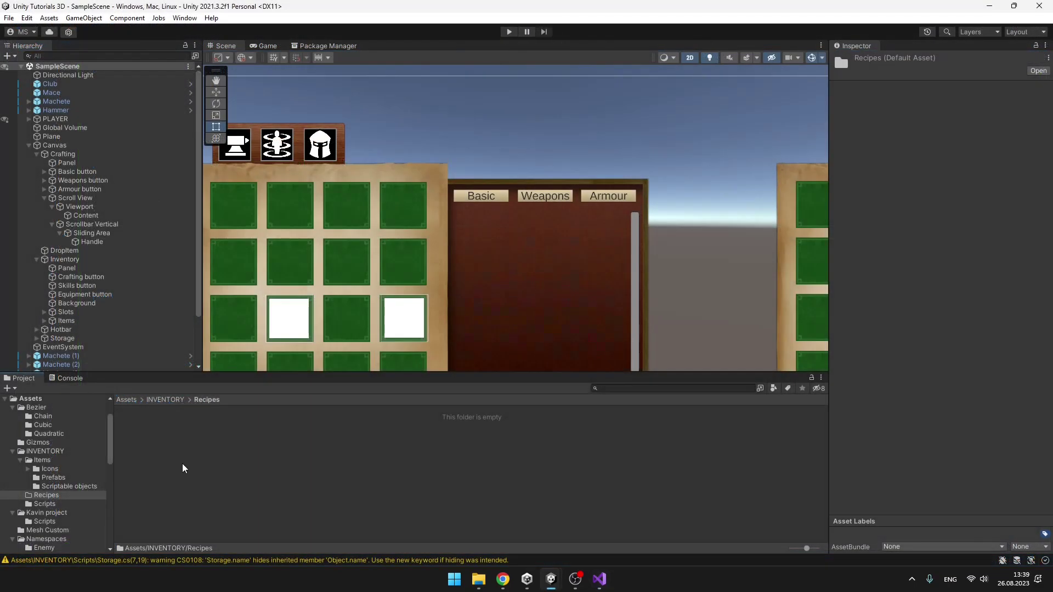
# Step: Create a new Item Recipe asset in the Recipes folder via Scriptable Objects > Item Recipe
pyautogui.rightClick(184, 468)
pyautogui.moveTo(219, 171)
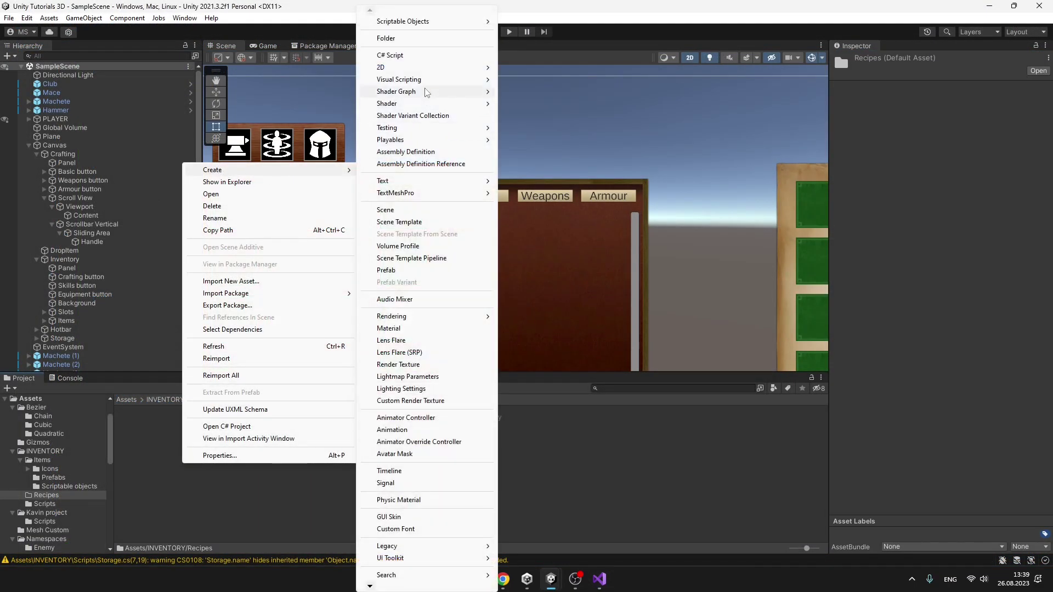
pyautogui.moveTo(406, 24)
pyautogui.click(573, 22)
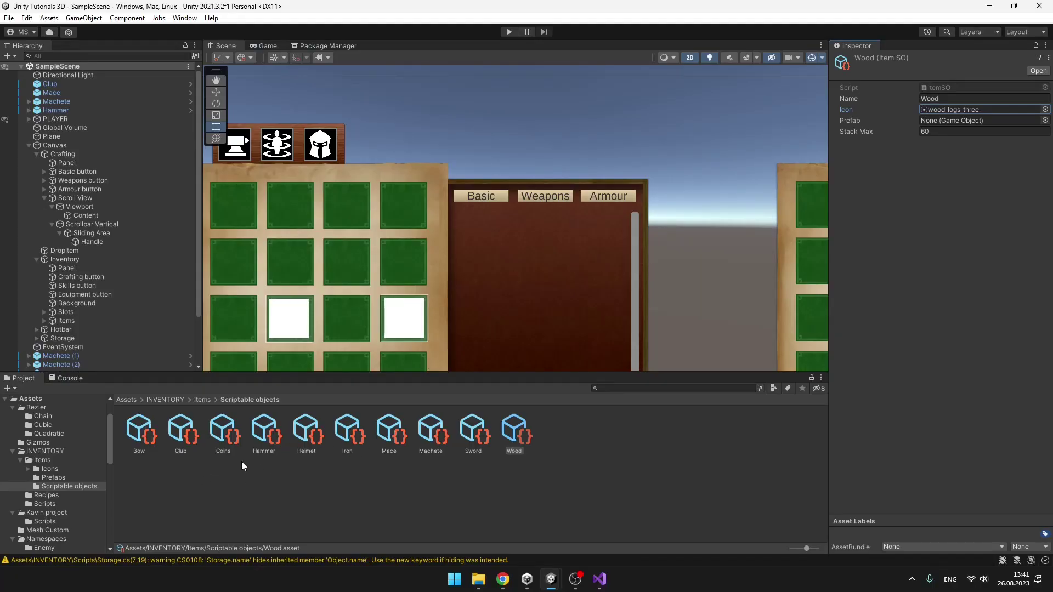
# Step: Inspect the Bow, Coins, Helmet and Iron item assets one after another
pyautogui.click(150, 442)
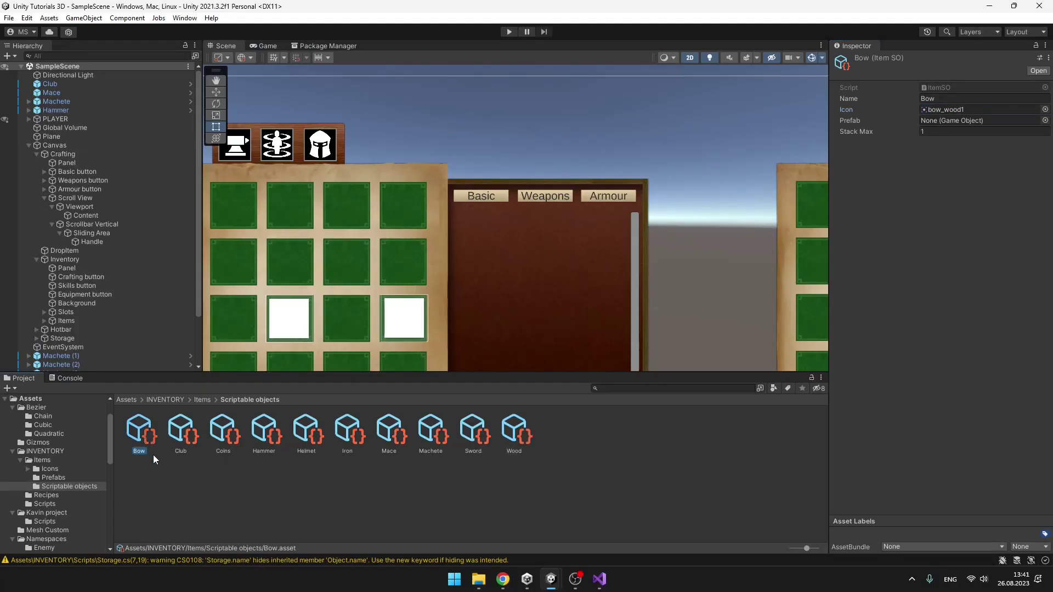
pyautogui.click(224, 439)
pyautogui.click(310, 436)
pyautogui.click(351, 436)
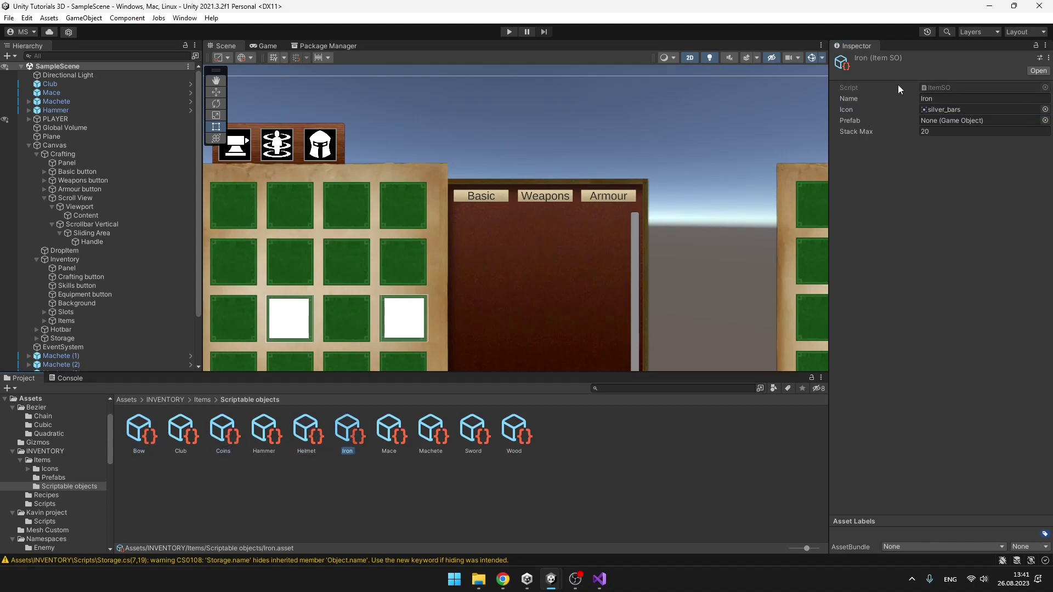
# Step: In the Asset Store browser, glance at the RPG Item Icons page, then return to the free starter pack page
pyautogui.click(503, 580)
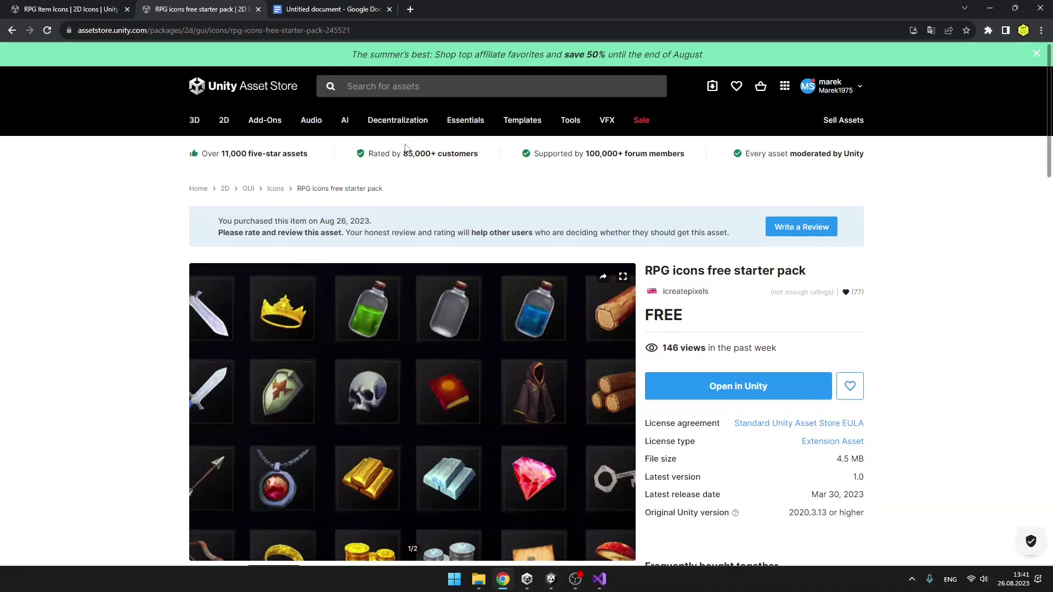
pyautogui.scroll(-3, 551, 283)
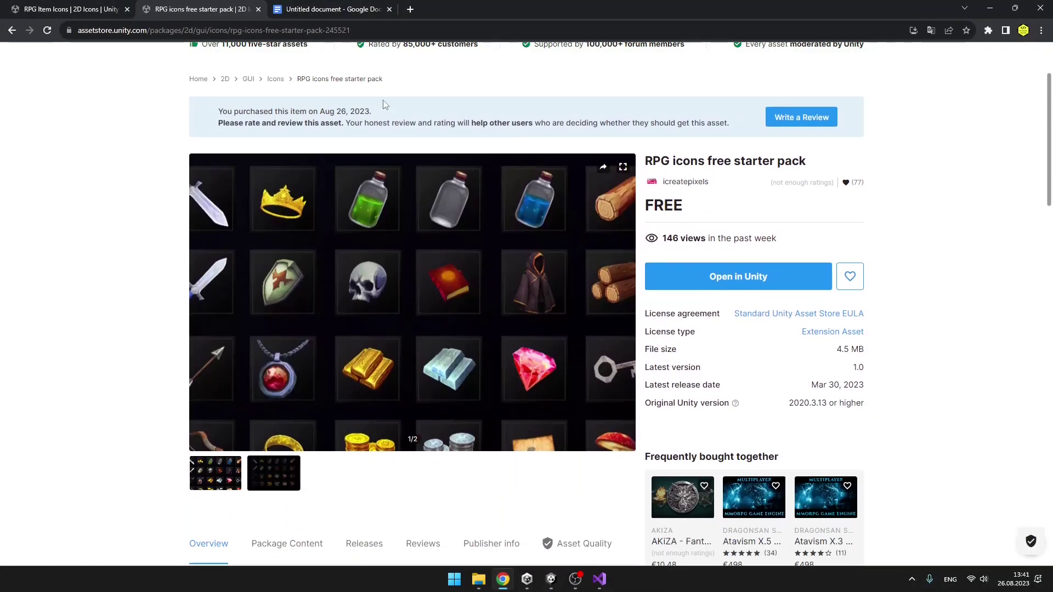
pyautogui.click(48, 4)
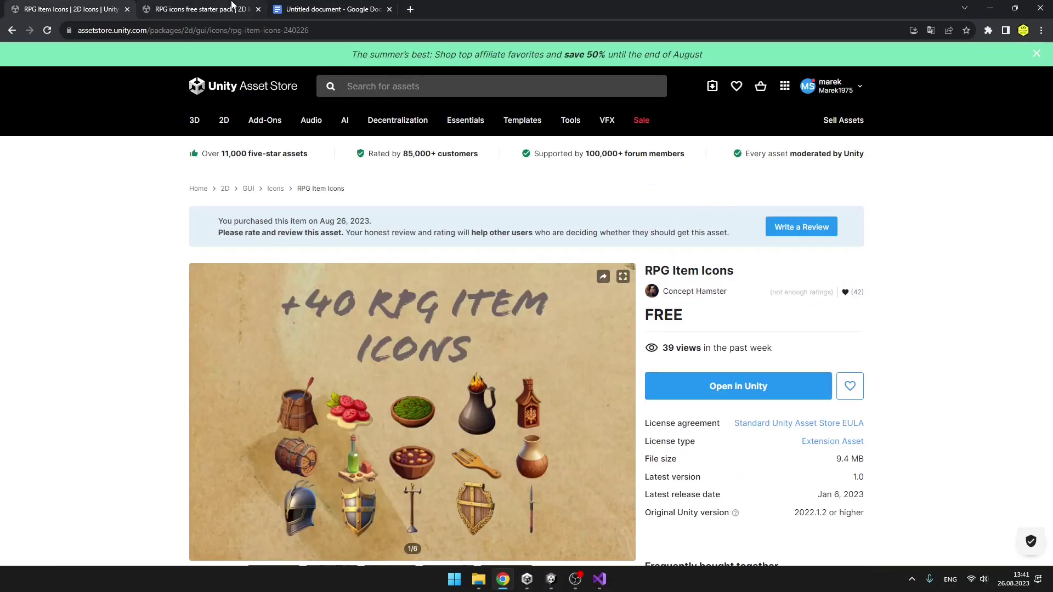
pyautogui.click(231, 5)
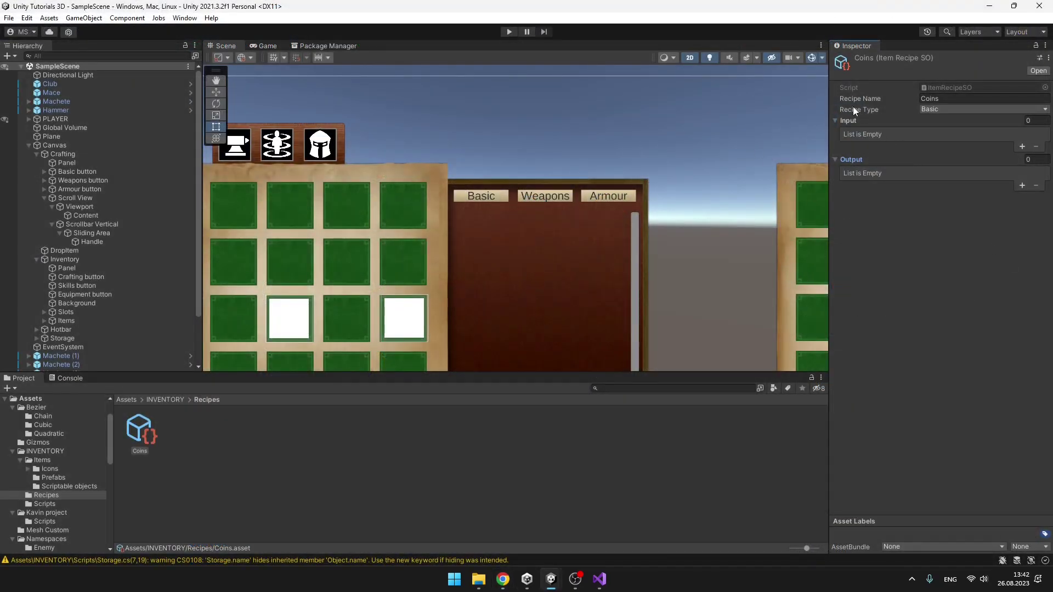
# Step: Add an Input element to the Coins recipe and pick its item, searching 'silver' before listing all items
pyautogui.click(1022, 146)
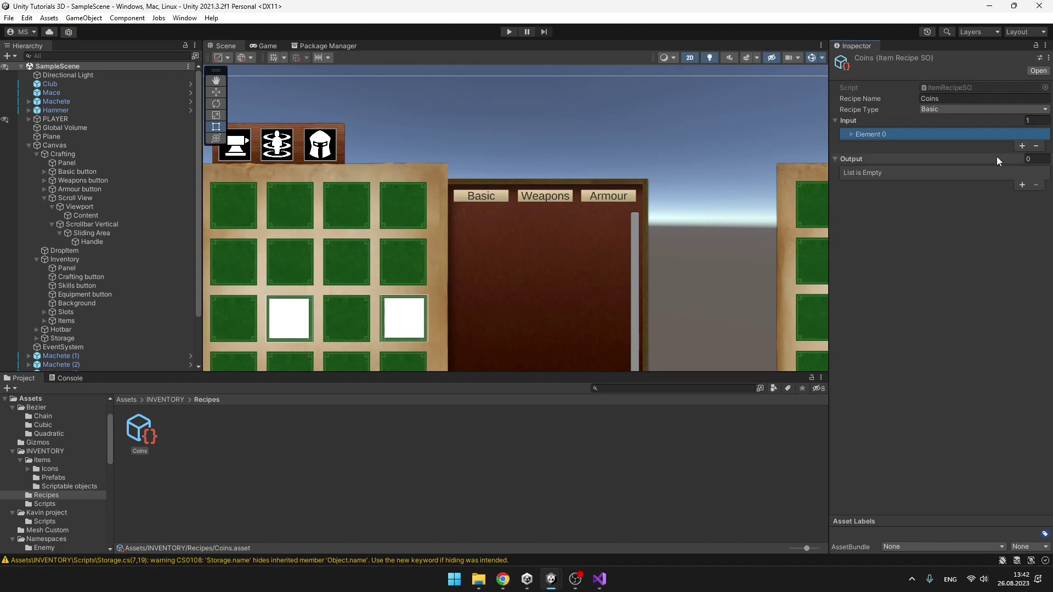
pyautogui.click(853, 135)
pyautogui.click(1044, 146)
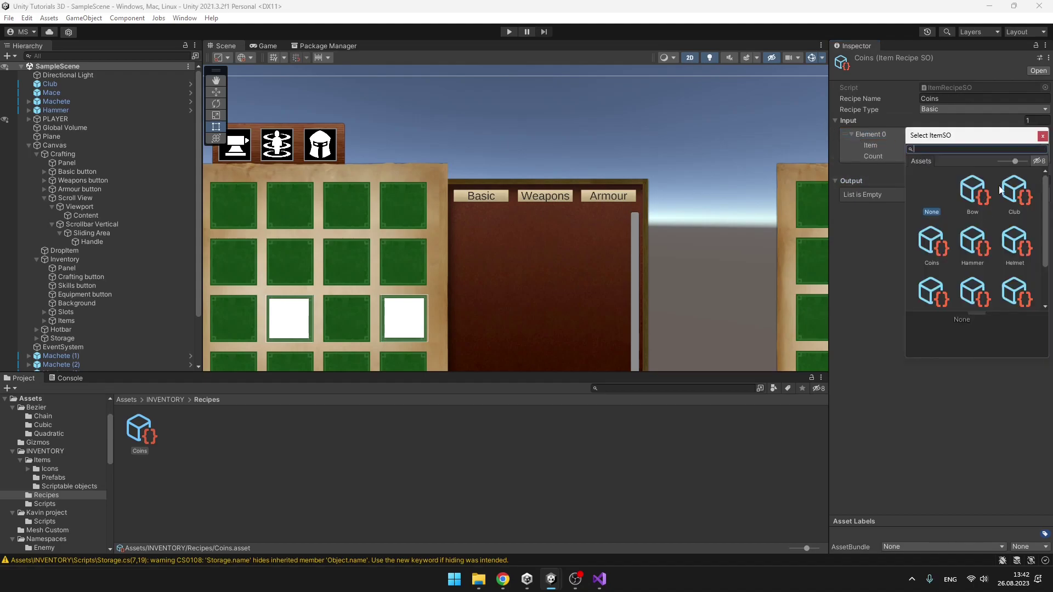
pyautogui.write('silver')
pyautogui.click(1043, 149)
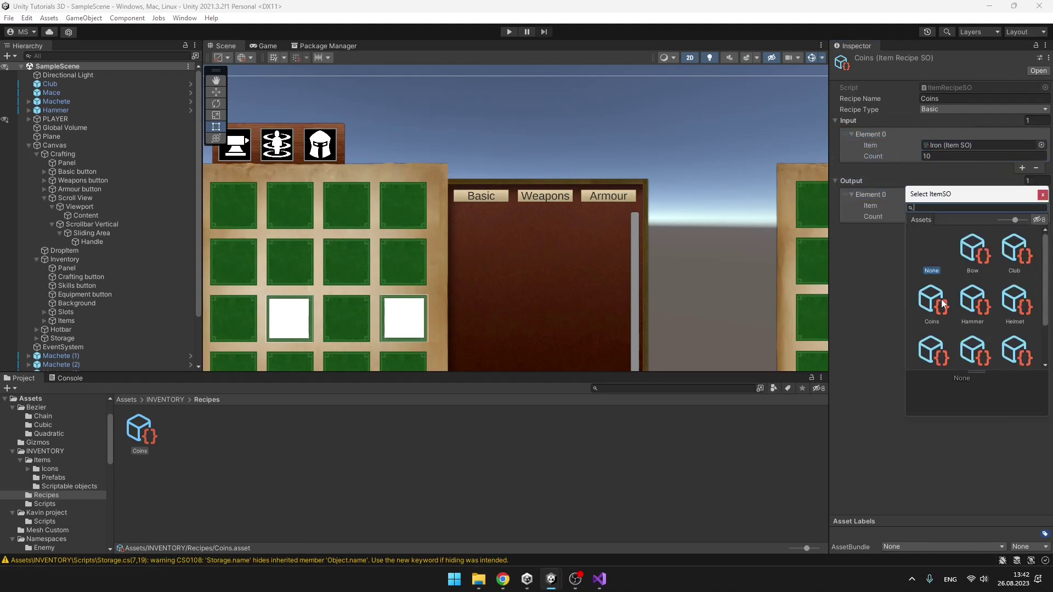